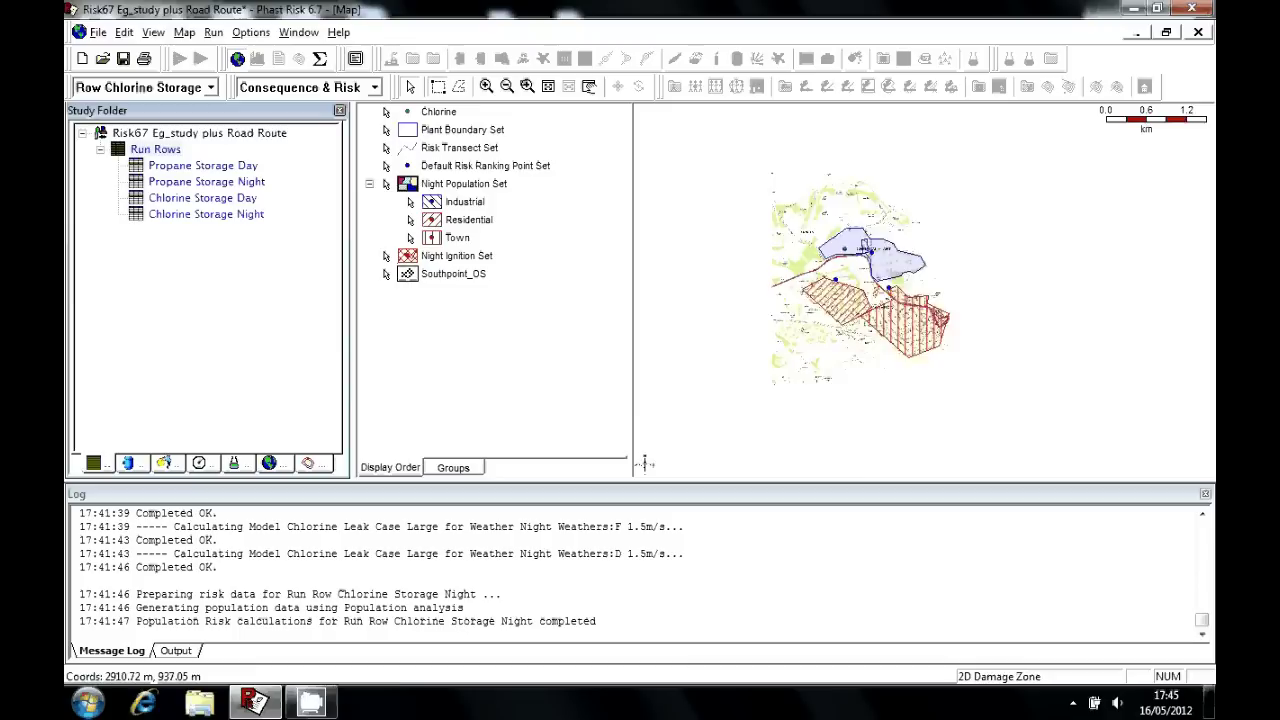
Zoom the map in on the chemical plant and Southpoint until the scale bar reads 0–0.60 km
{"action": "scroll", "coordinate": [870, 262], "scroll_direction": "up", "scroll_amount": 2}
{"action": "scroll", "coordinate": [870, 262], "scroll_direction": "up", "scroll_amount": 1}
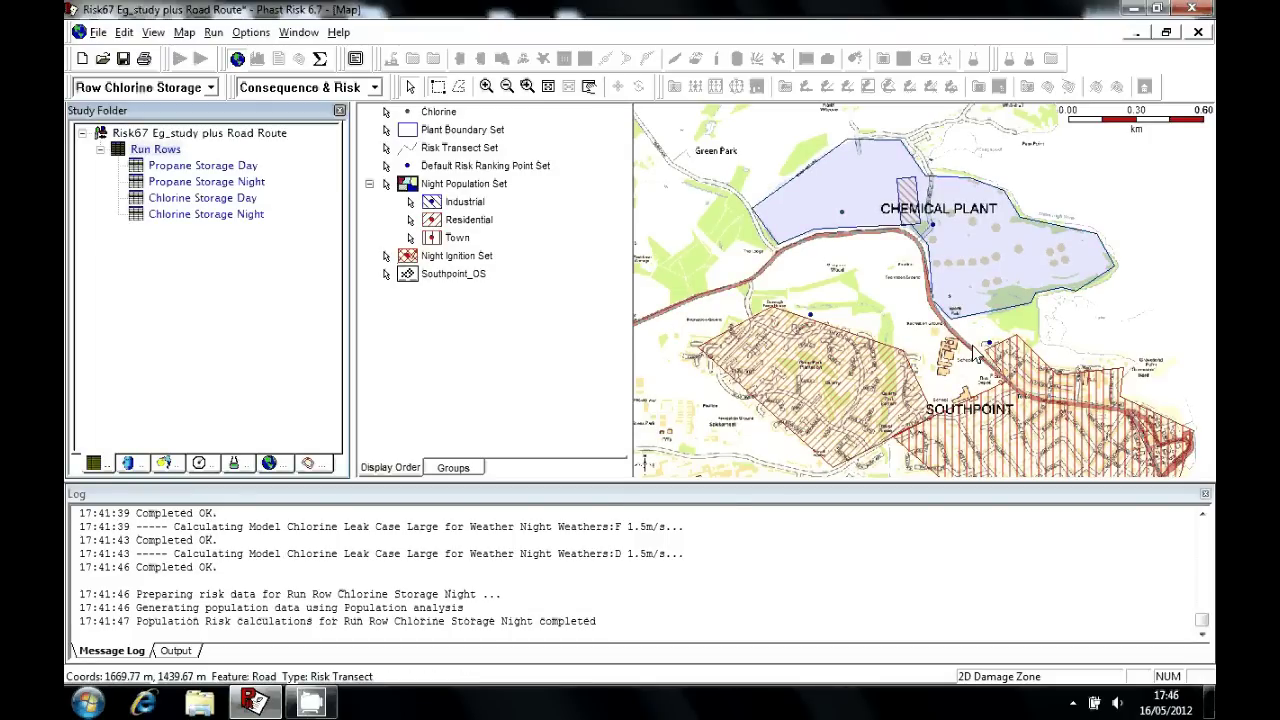
Make Row Propane Storage Day the active run and select its Propane Cat Rupt scenario
{"action": "left_click", "coordinate": [281, 353]}
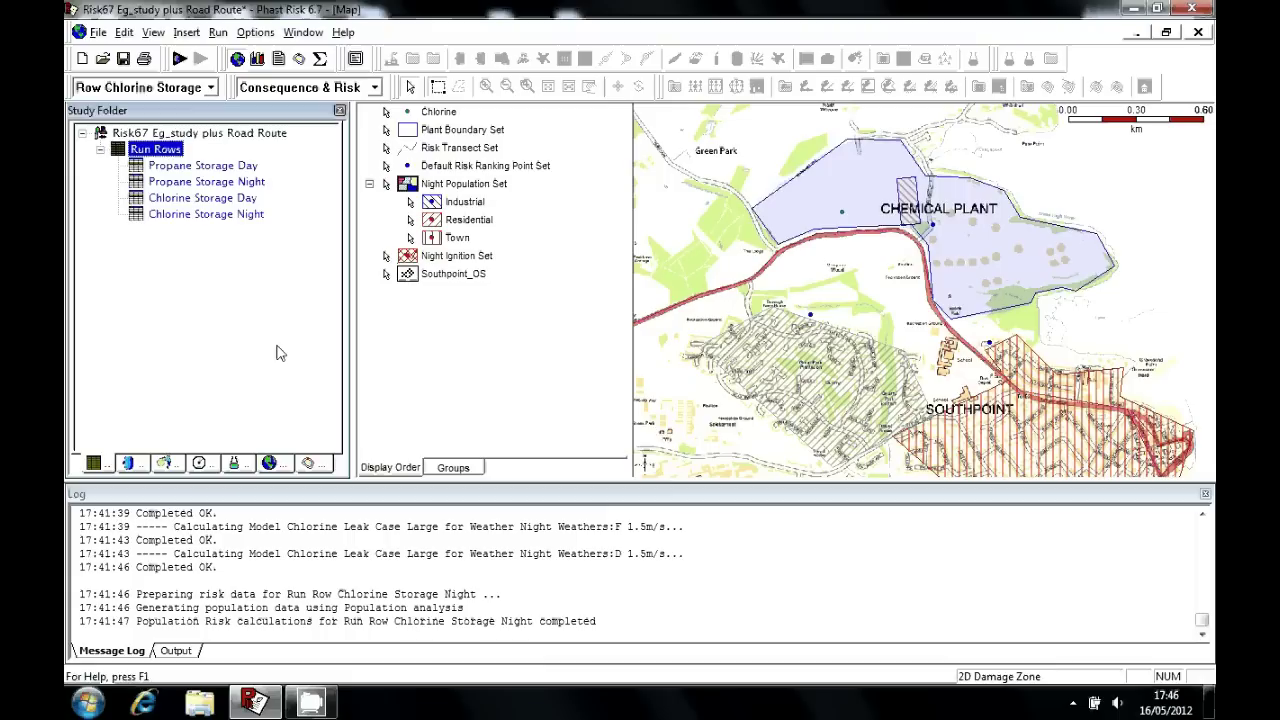
{"action": "left_click", "coordinate": [129, 461]}
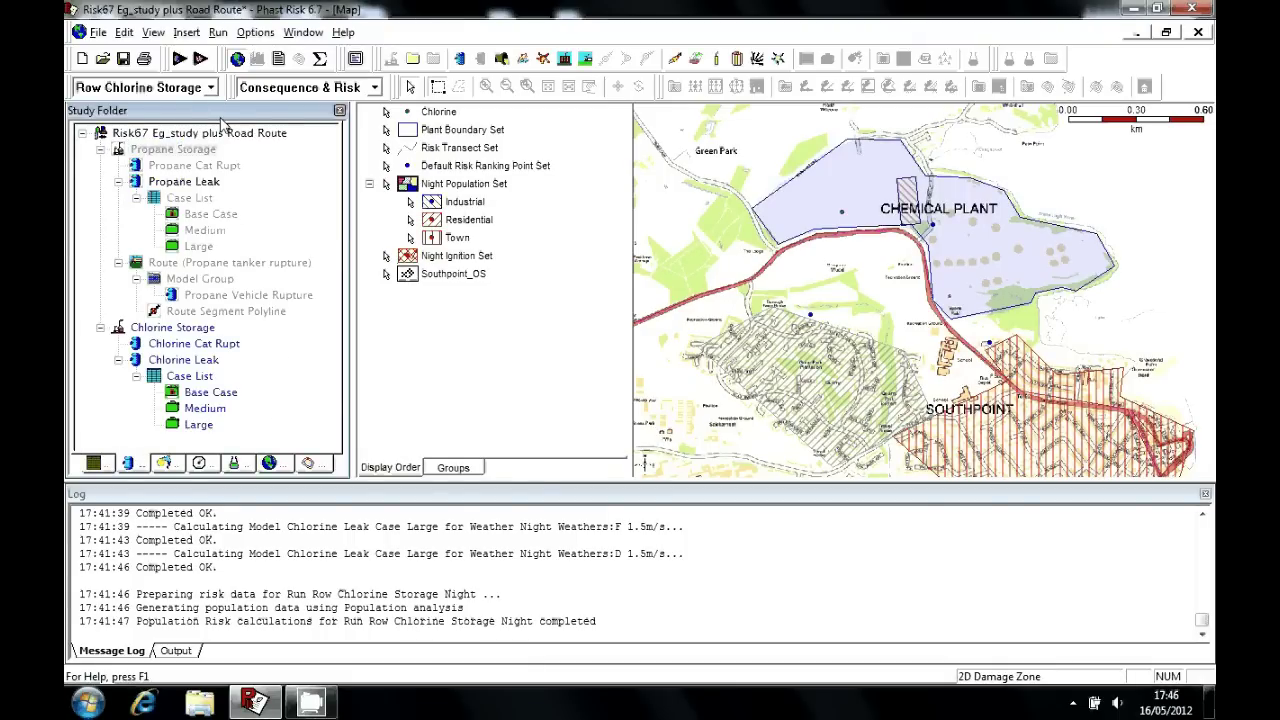
{"action": "left_click", "coordinate": [205, 88]}
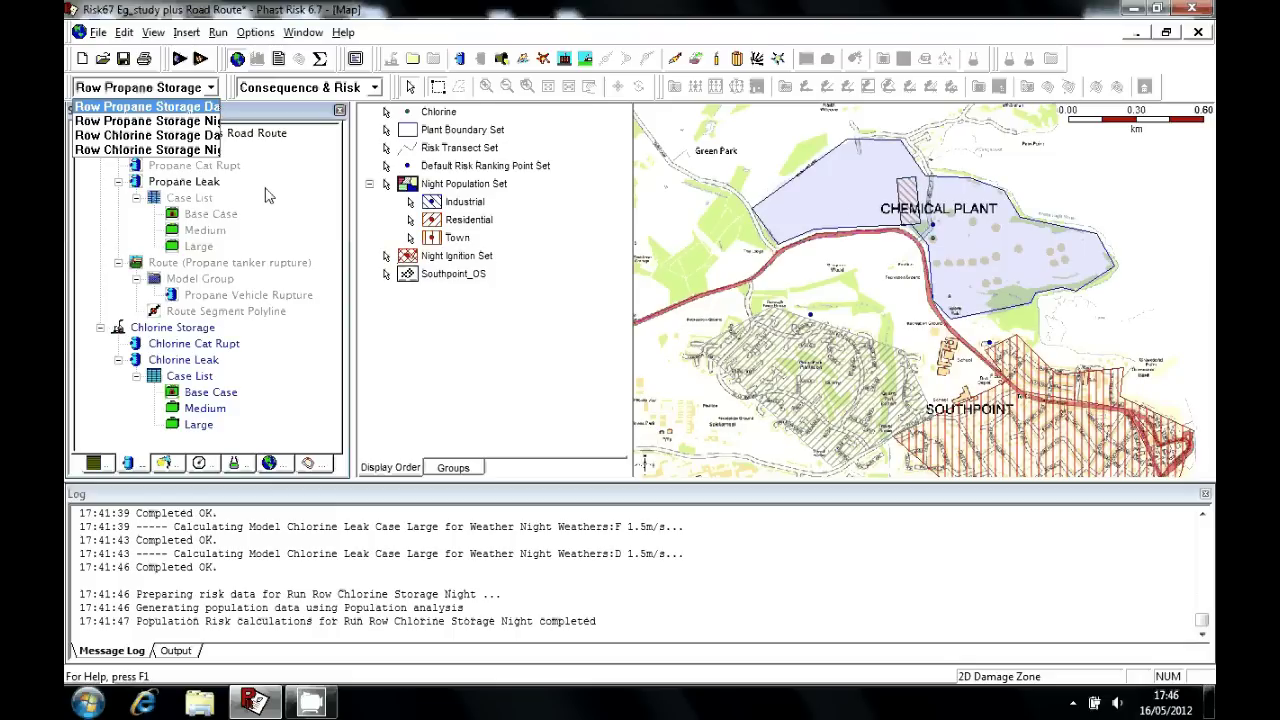
{"action": "key", "text": "Return"}
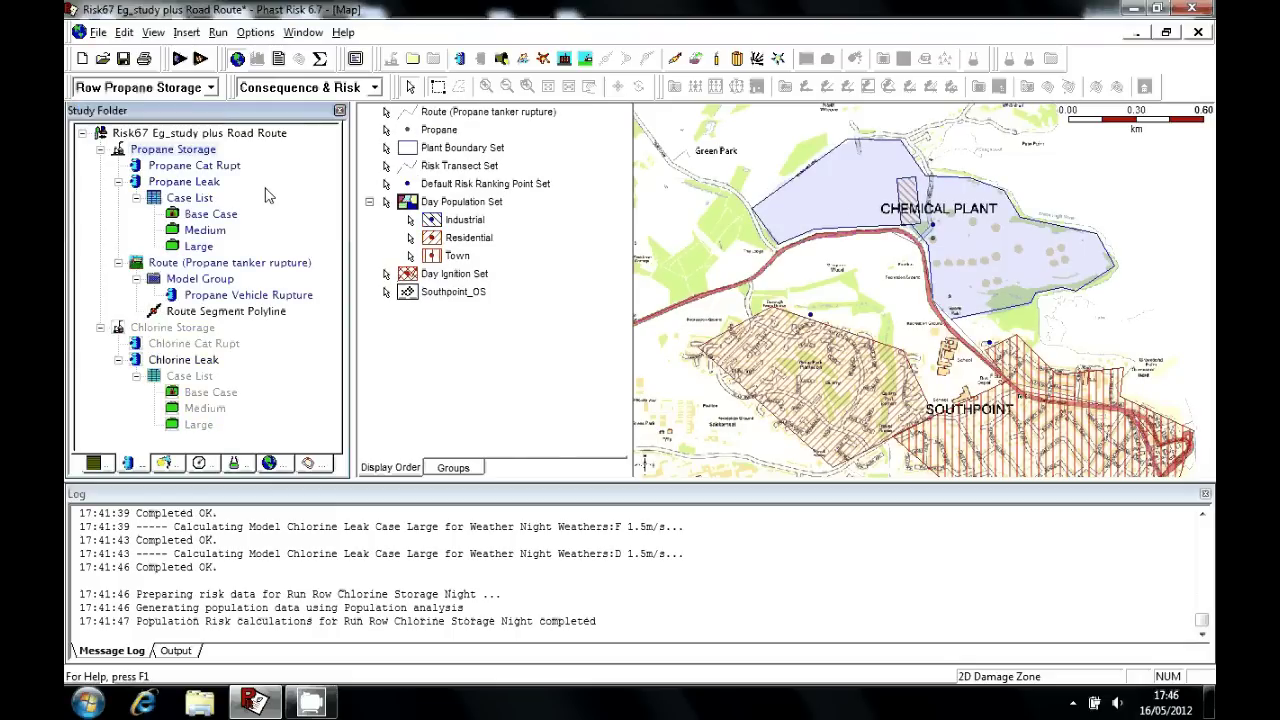
{"action": "left_click", "coordinate": [194, 167]}
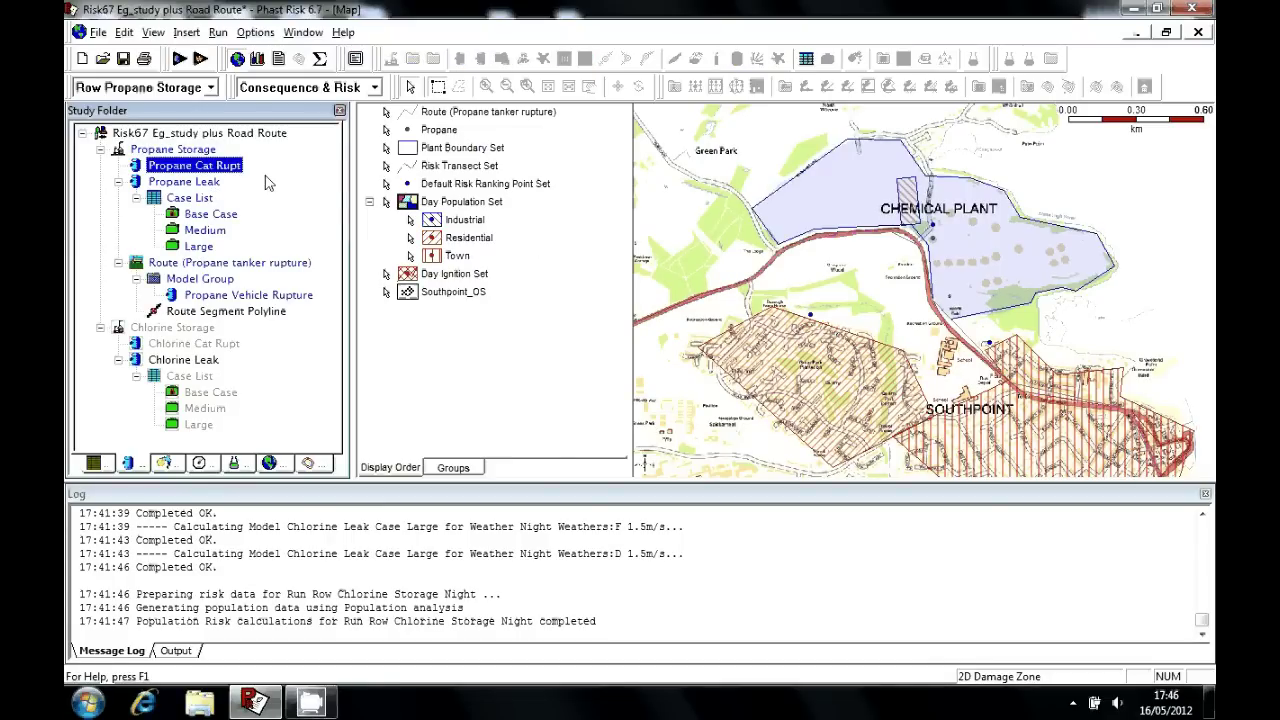
Open Propane Cat Rupt's Vessel/Pipe properties and review the pressure specification options, keeping Pressure
{"action": "double_click", "coordinate": [205, 168]}
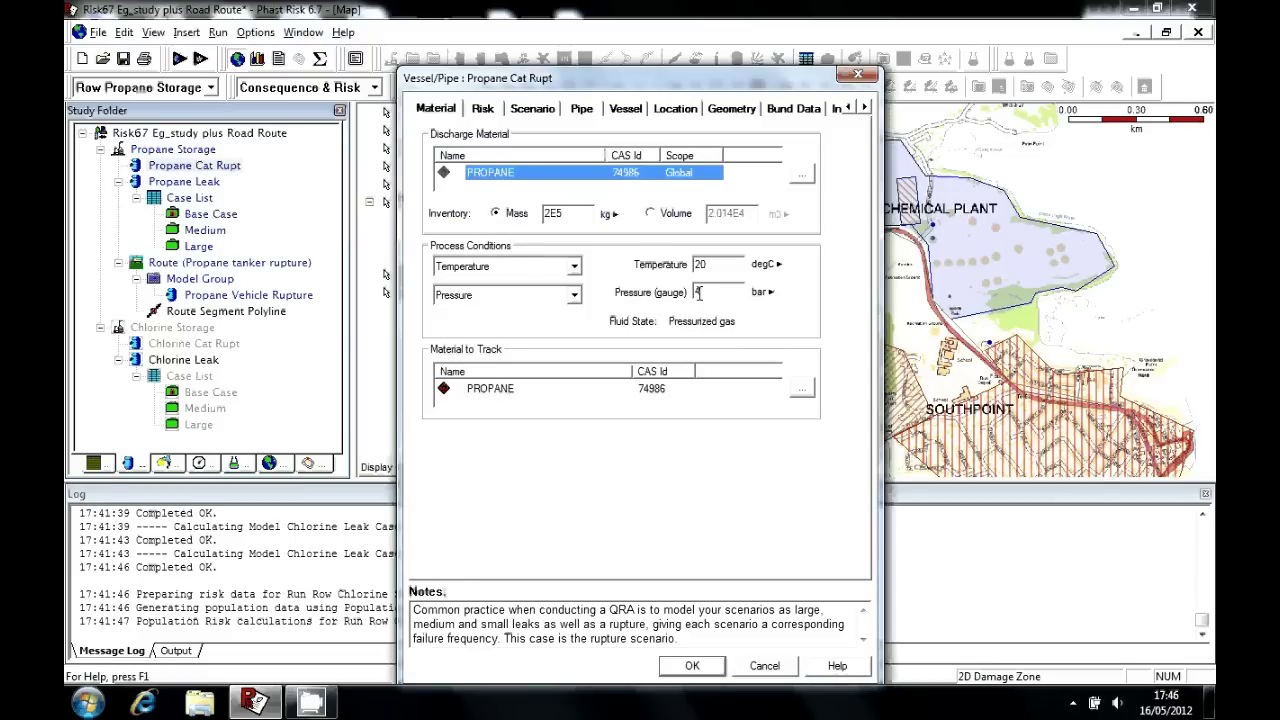
{"action": "left_click", "coordinate": [480, 295]}
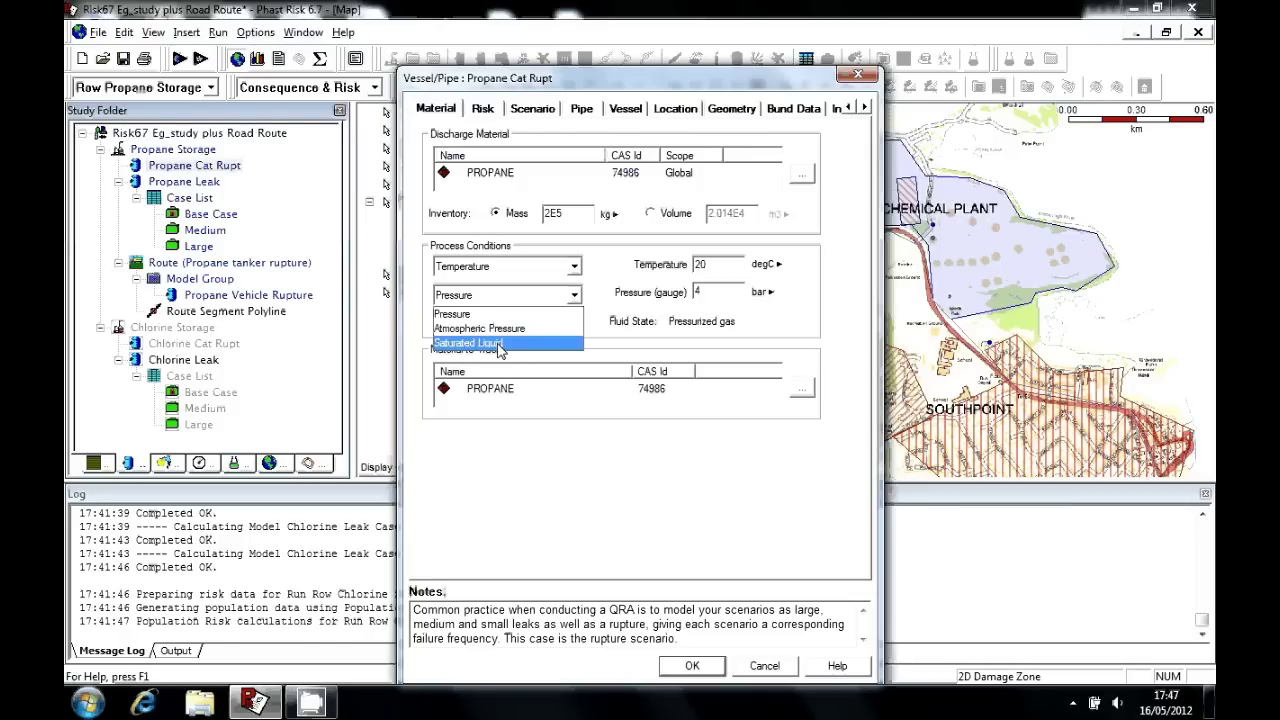
{"action": "left_click", "coordinate": [601, 265]}
Show Propane Cat Rupt's risk settings: 0.00508 per average year with event-tree ignition
{"action": "left_click", "coordinate": [483, 109]}
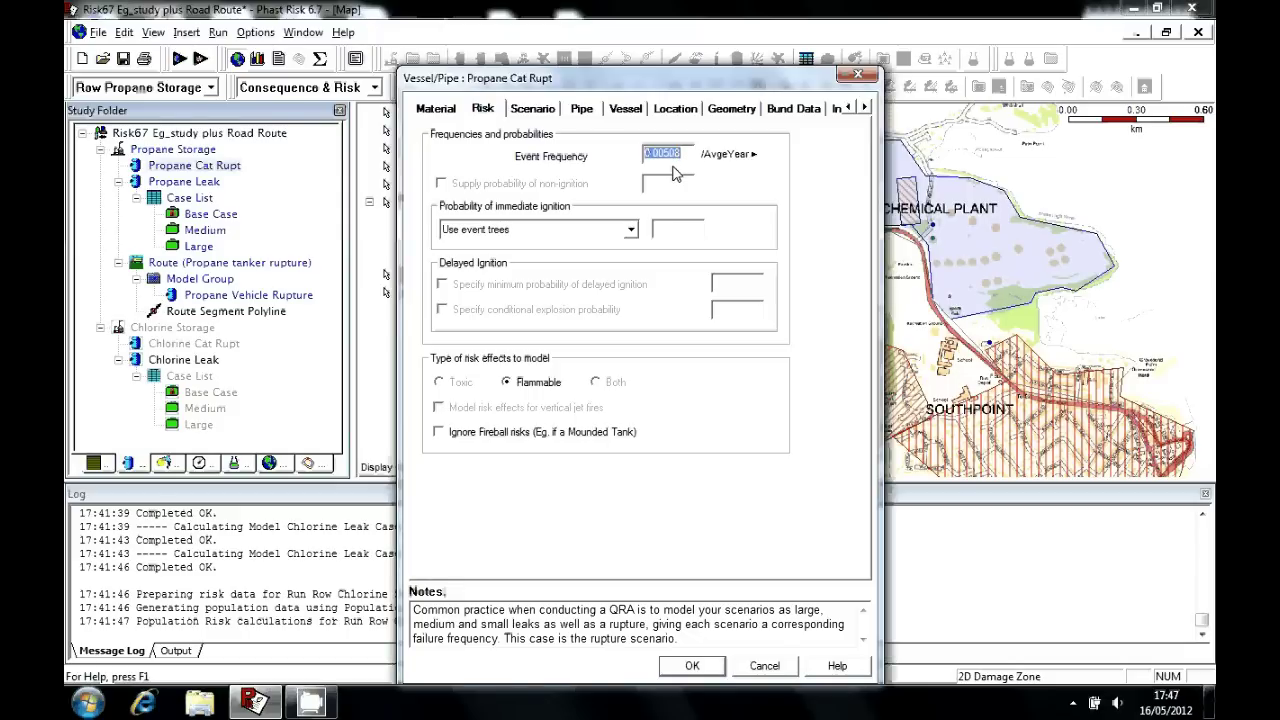
Try the Leak and Line Rupture scenario types, restore Catastrophic Rupture, and close the properties
{"action": "left_click", "coordinate": [533, 110]}
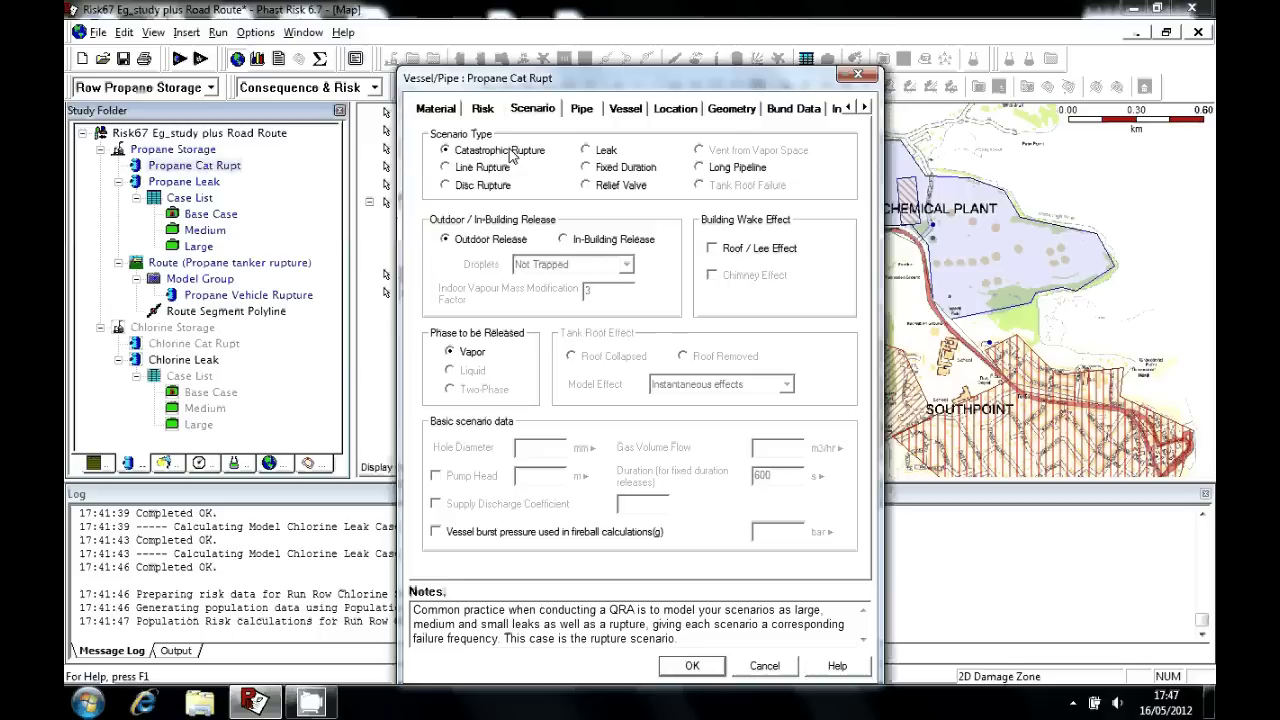
{"action": "left_click", "coordinate": [600, 152]}
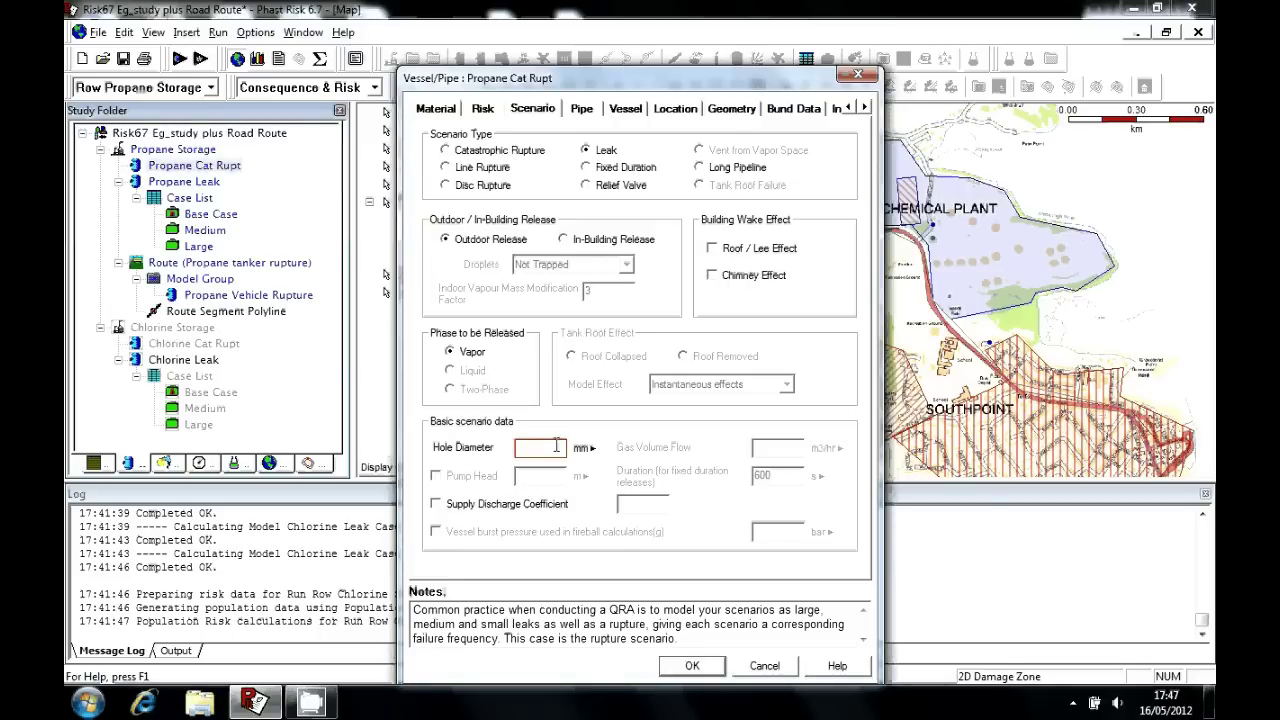
{"action": "left_click", "coordinate": [467, 172]}
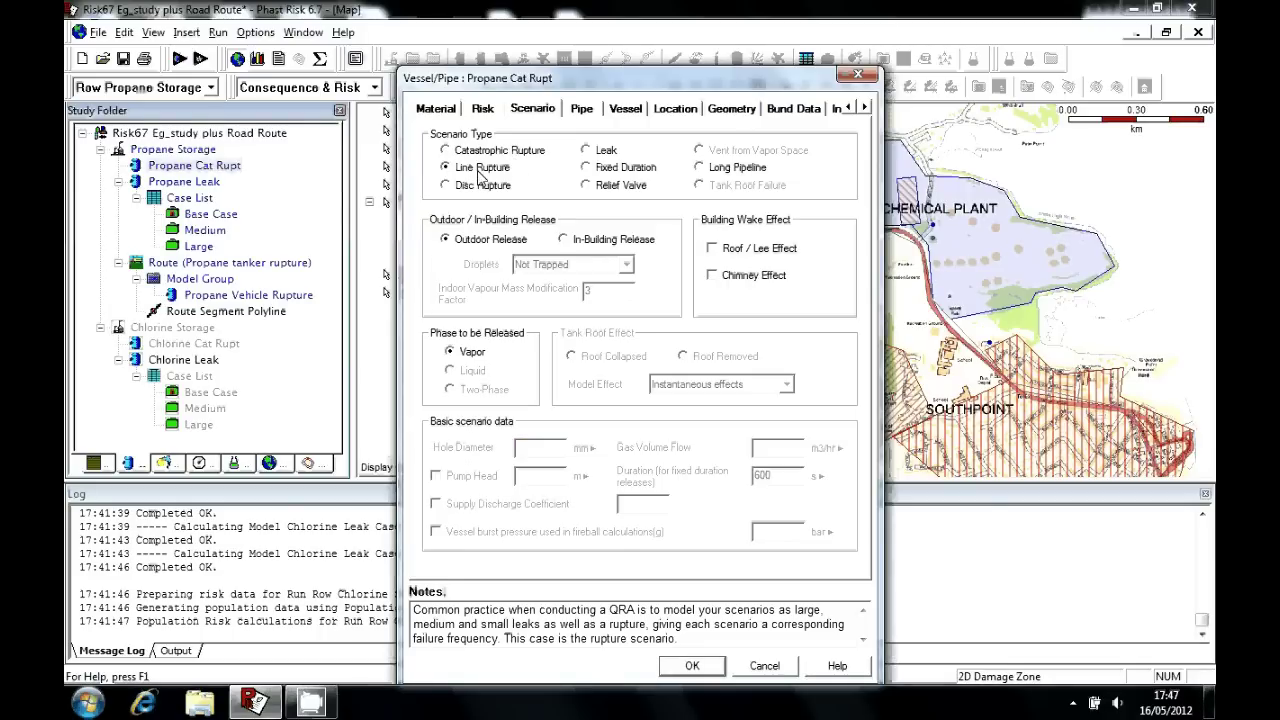
{"action": "left_click", "coordinate": [584, 109]}
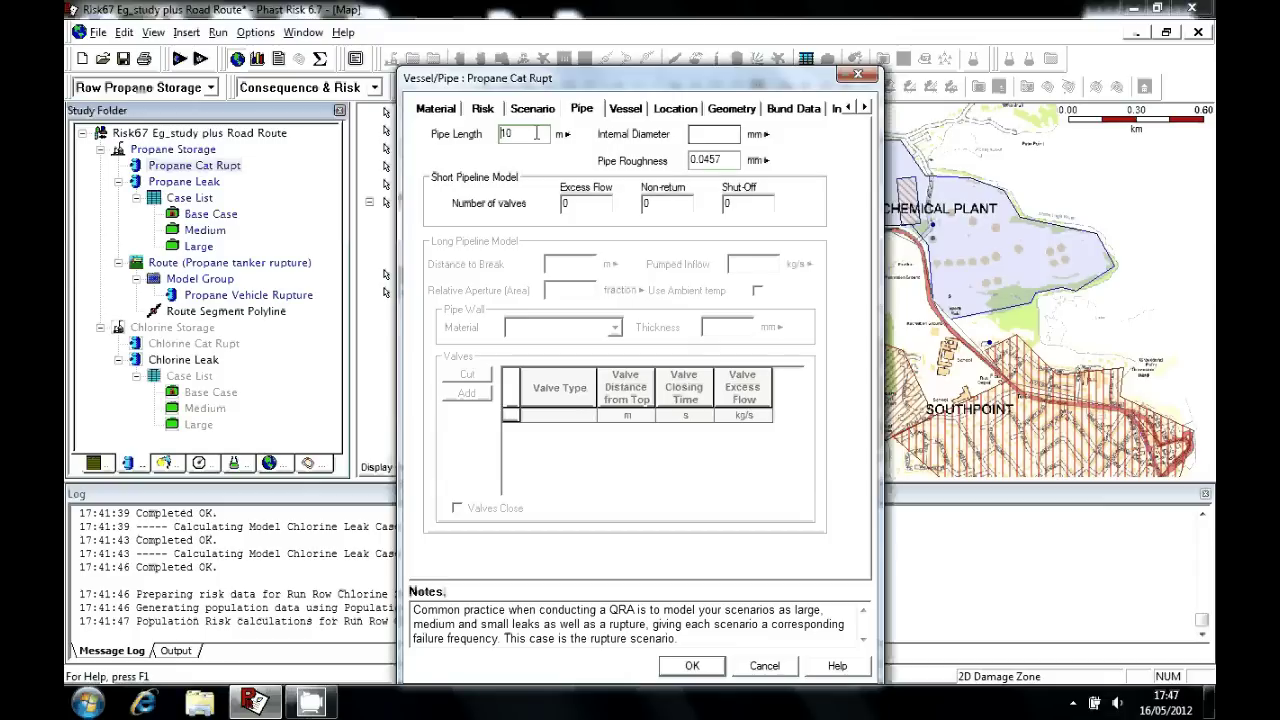
{"action": "left_click", "coordinate": [532, 108]}
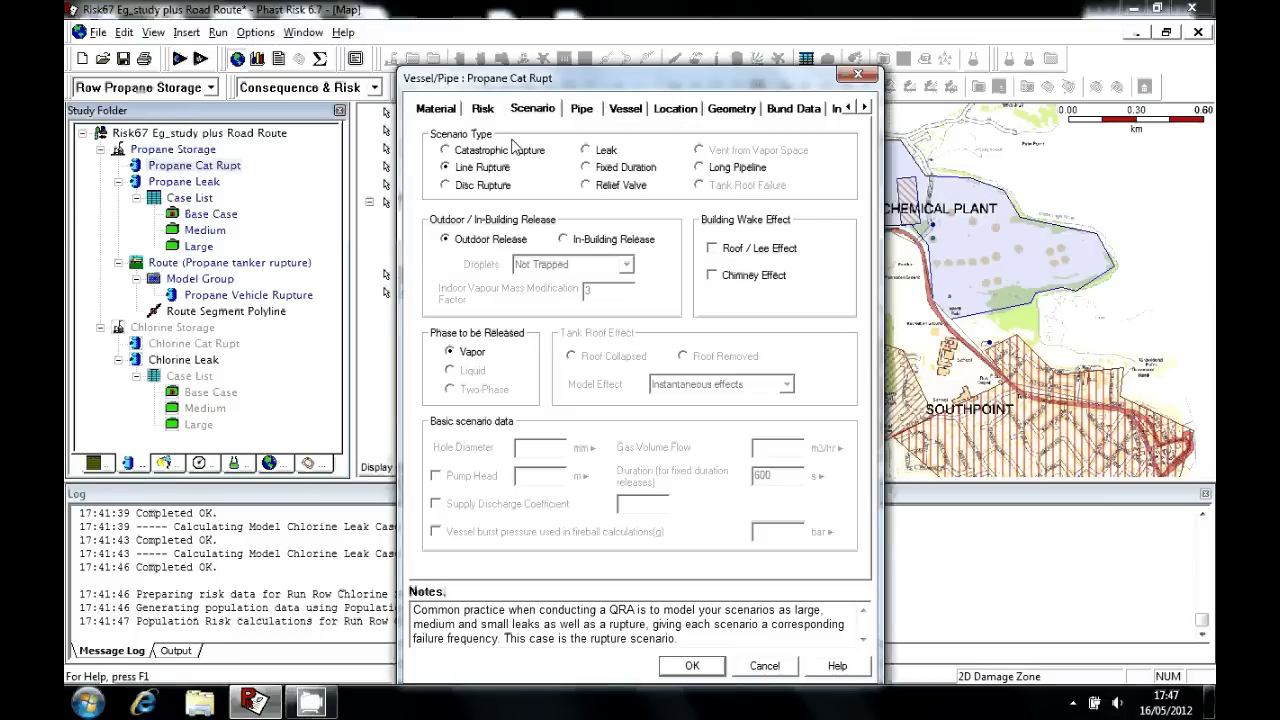
{"action": "left_click", "coordinate": [478, 151]}
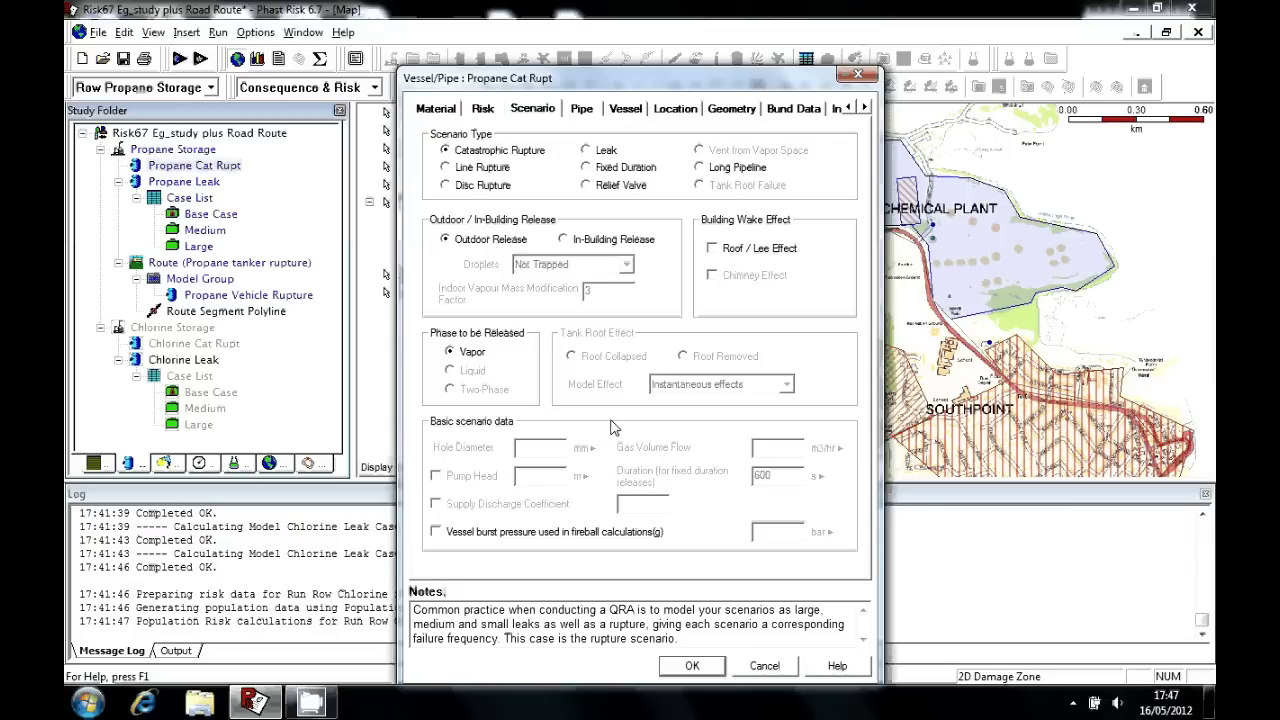
{"action": "key", "text": "Escape"}
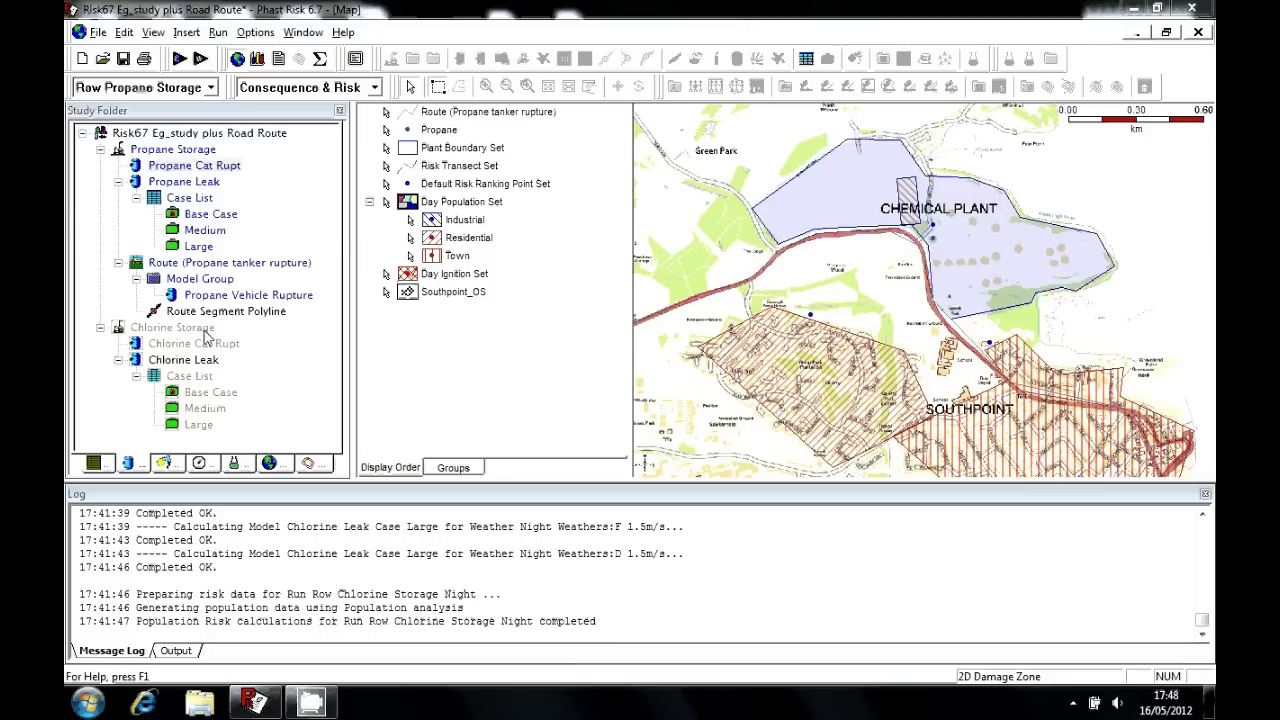
Review the D 5m/s weather's atmospheric parameters without changes, then select the Day Weathers group
{"action": "left_click", "coordinate": [168, 465]}
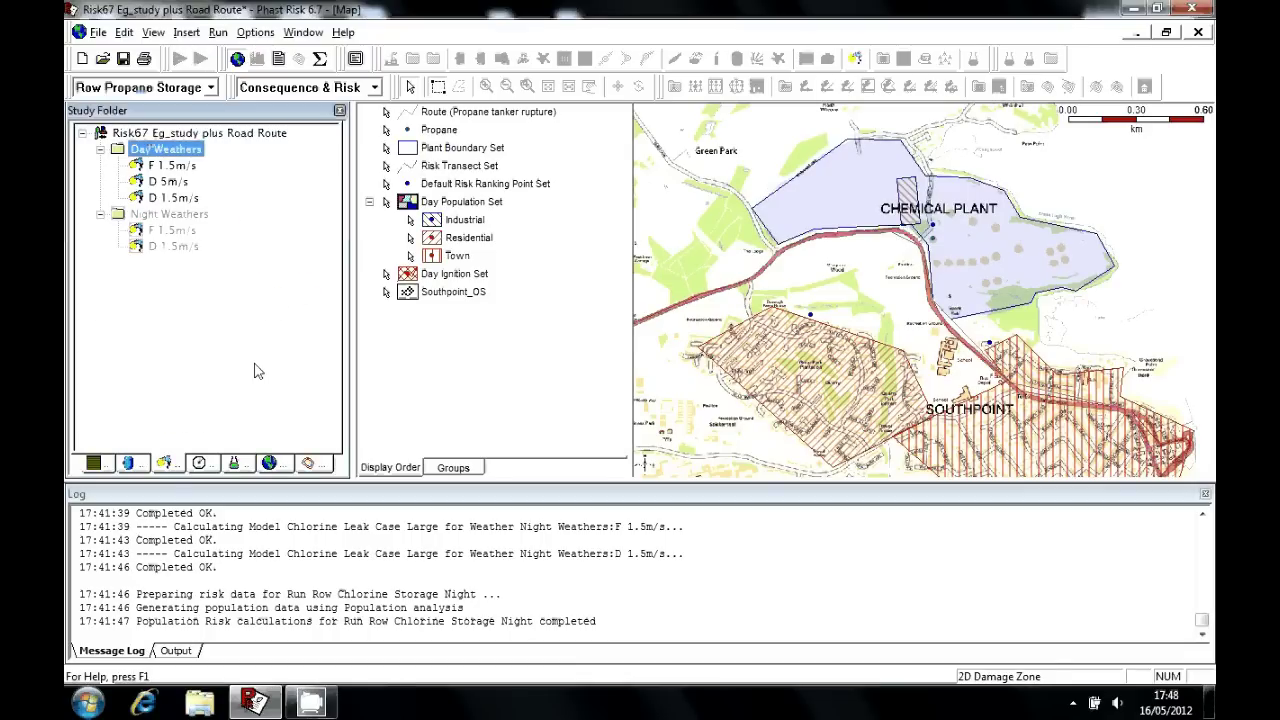
{"action": "left_click", "coordinate": [170, 185]}
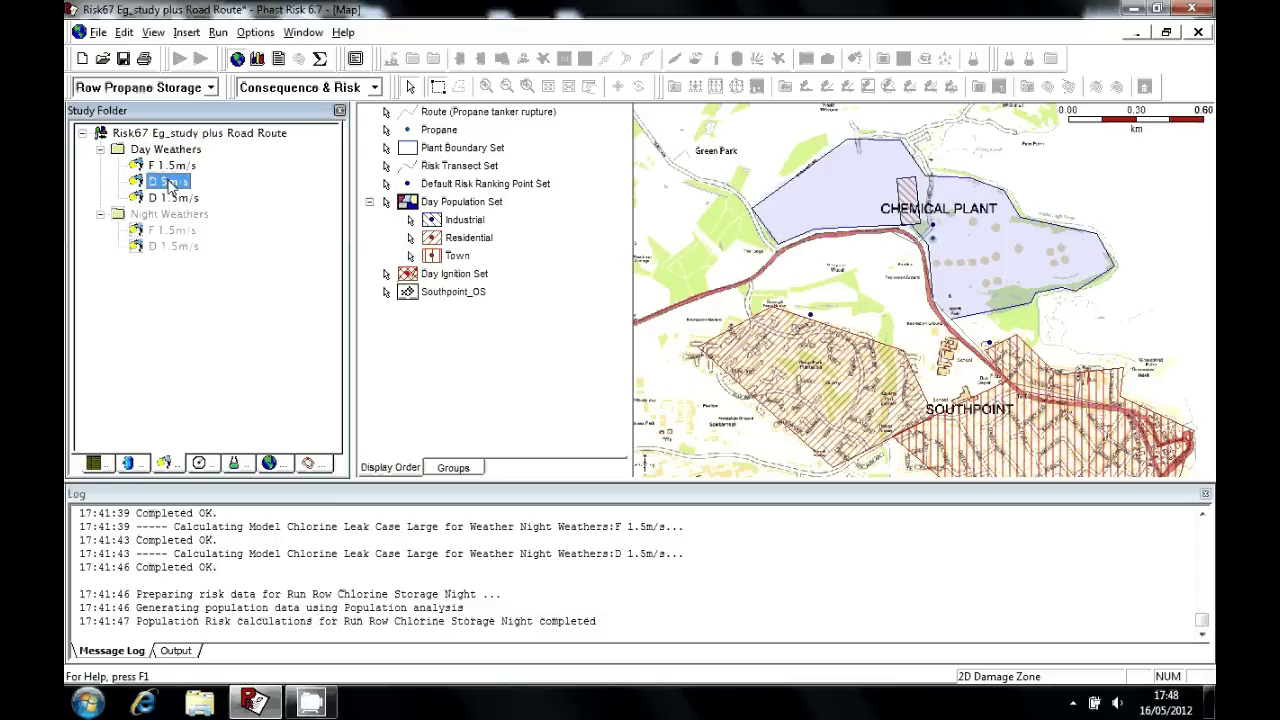
{"action": "double_click", "coordinate": [169, 183]}
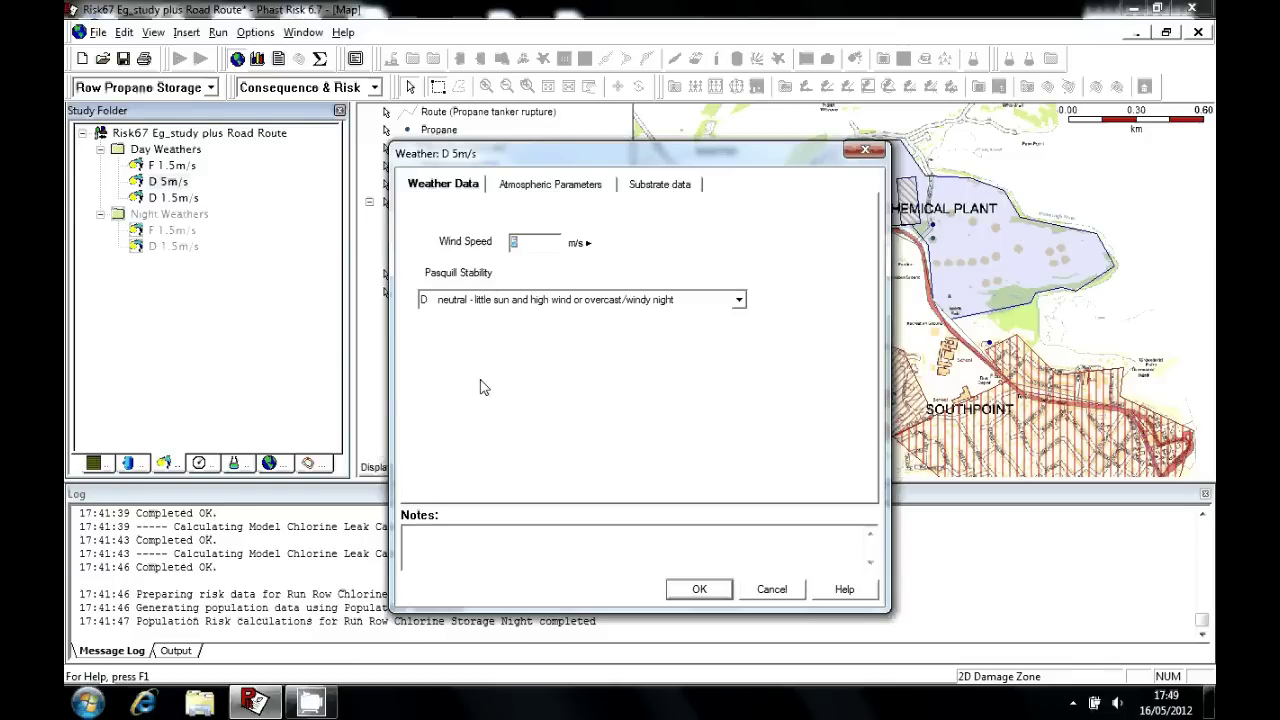
{"action": "left_click", "coordinate": [550, 184]}
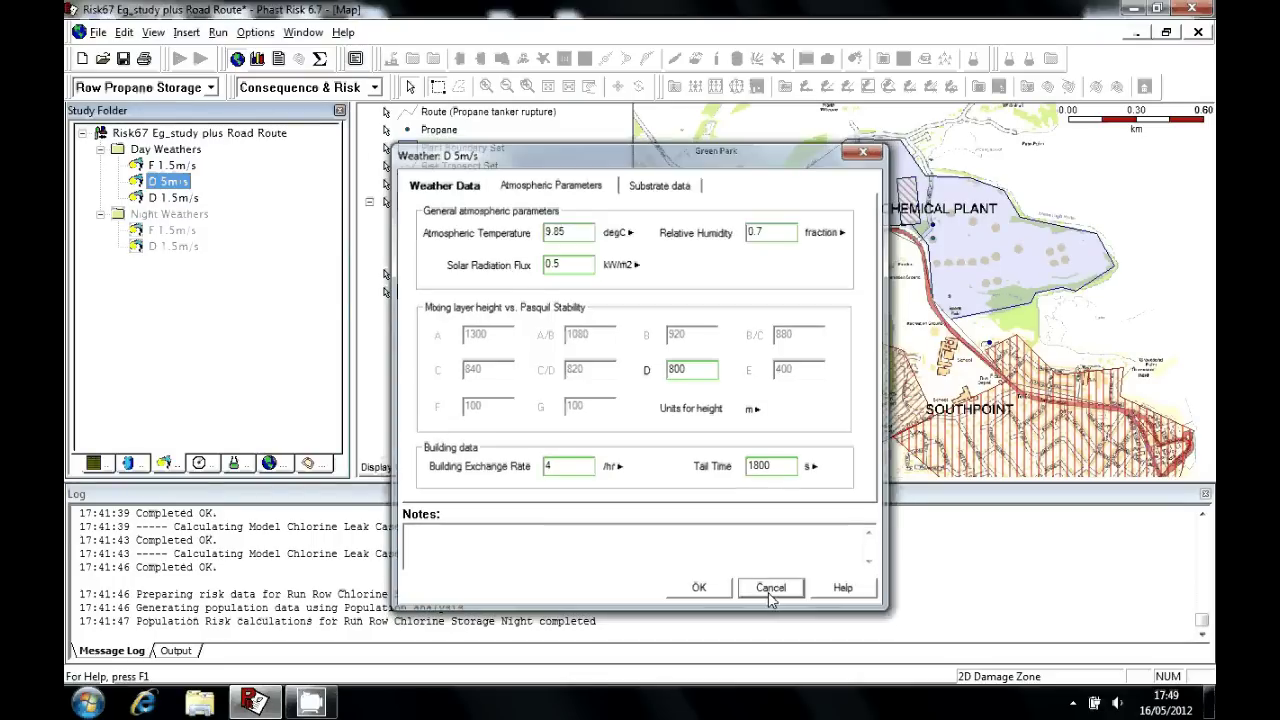
{"action": "left_click", "coordinate": [768, 591]}
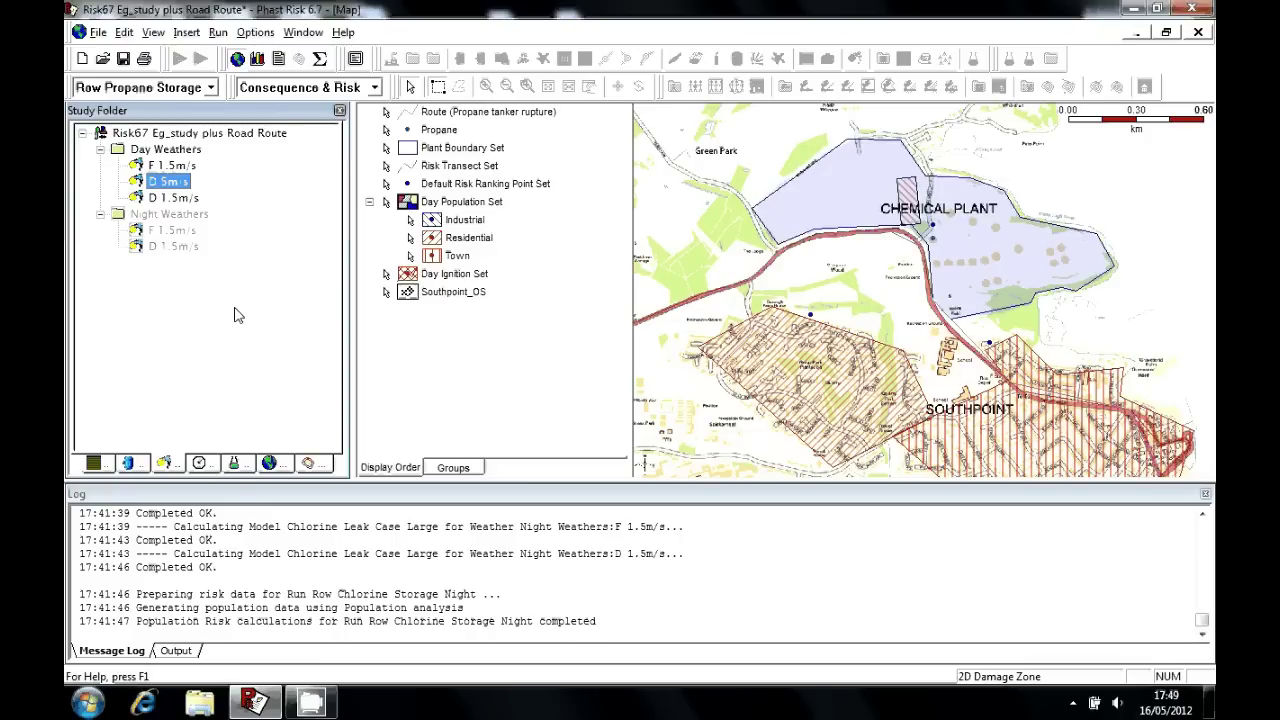
{"action": "left_click", "coordinate": [156, 150]}
{"action": "double_click", "coordinate": [153, 150]}
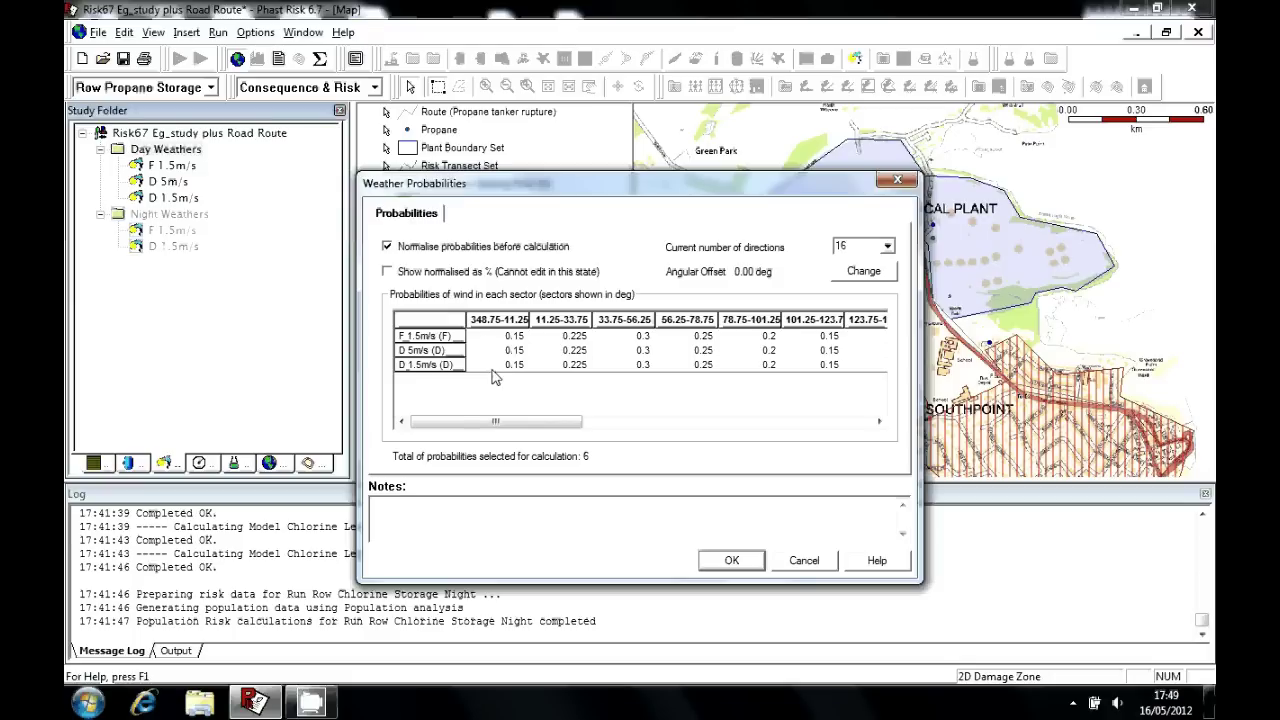
{"action": "left_click", "coordinate": [805, 561]}
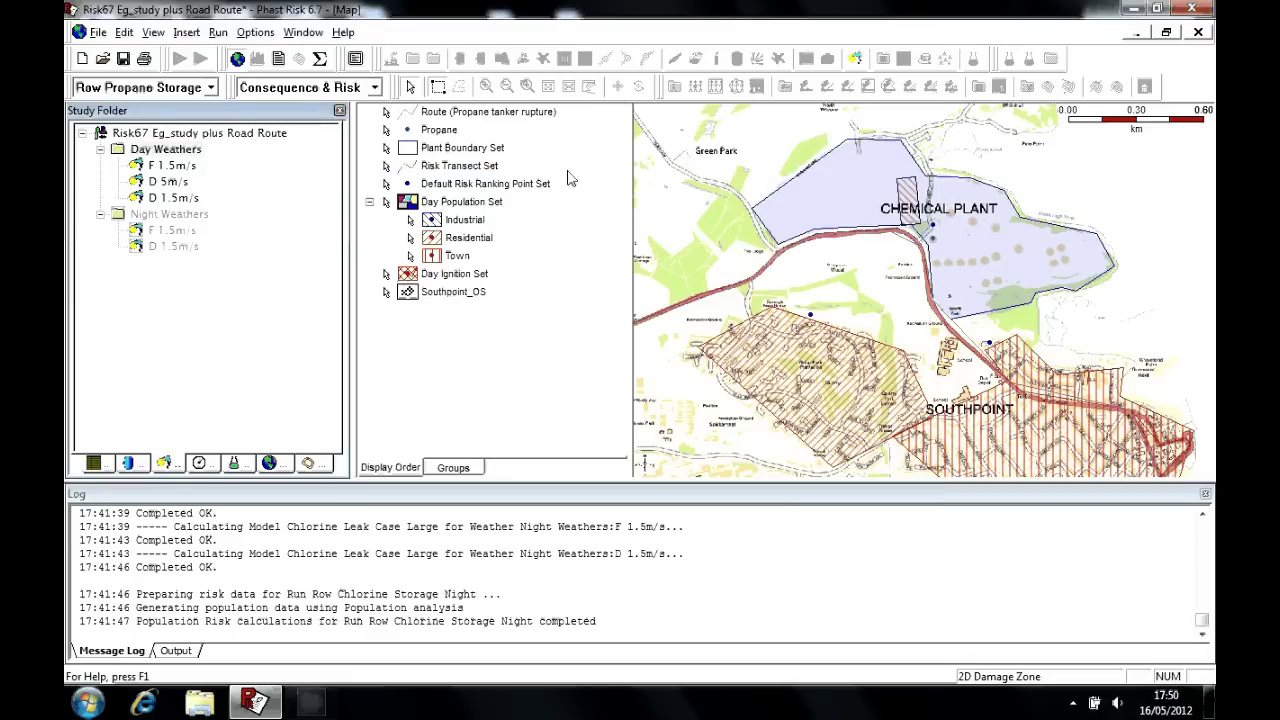
Set up a results graph for Propane Cat Rupt with the D 5m/s day weather ticked
{"action": "left_click", "coordinate": [127, 466]}
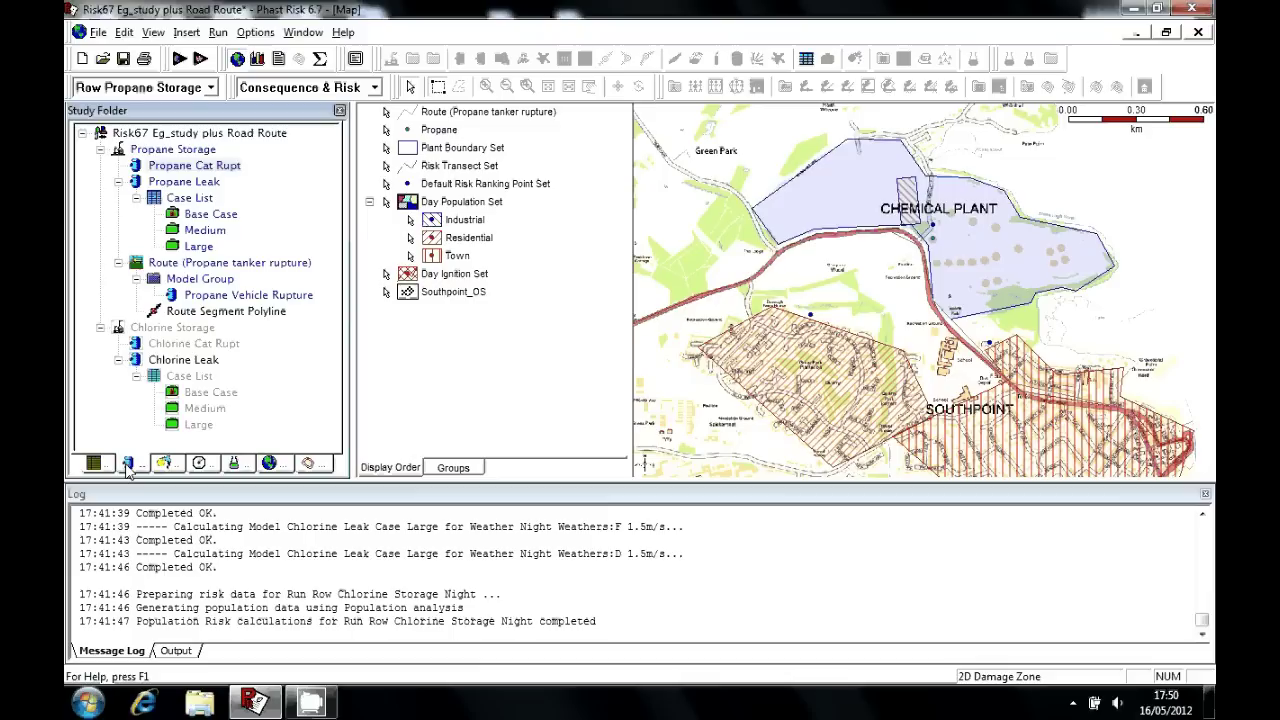
{"action": "left_click", "coordinate": [180, 166]}
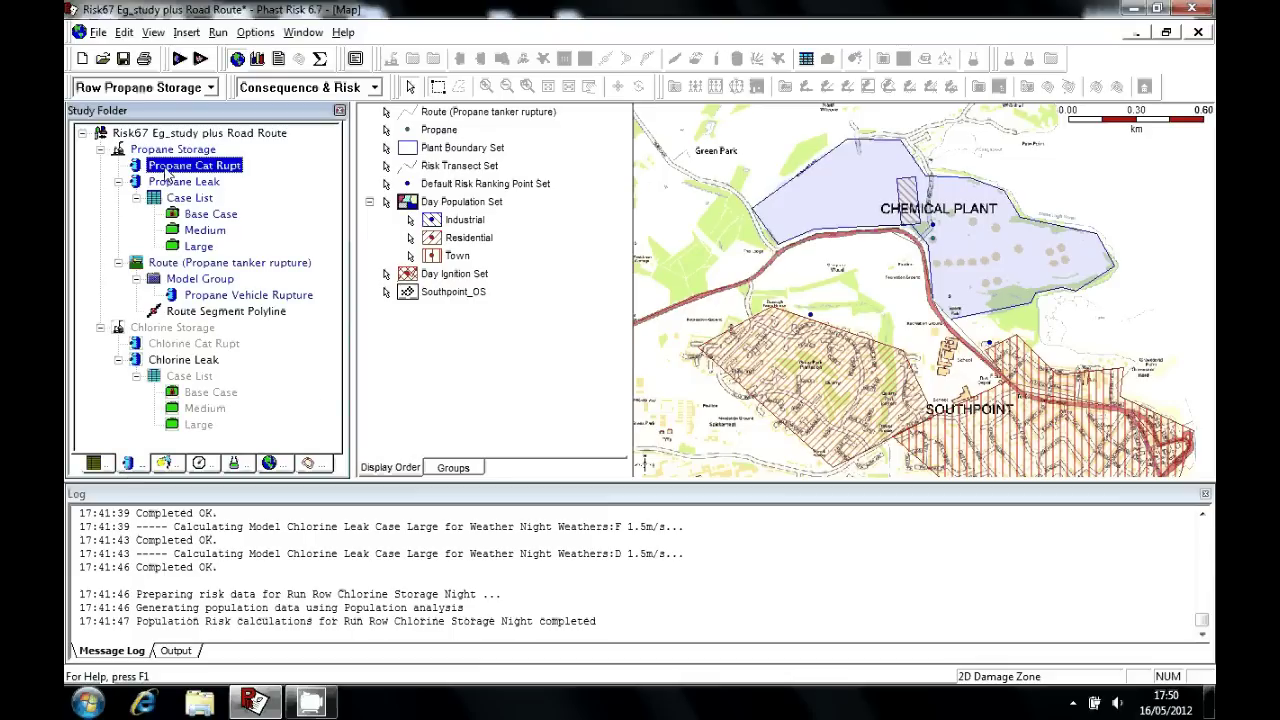
{"action": "left_click", "coordinate": [258, 59]}
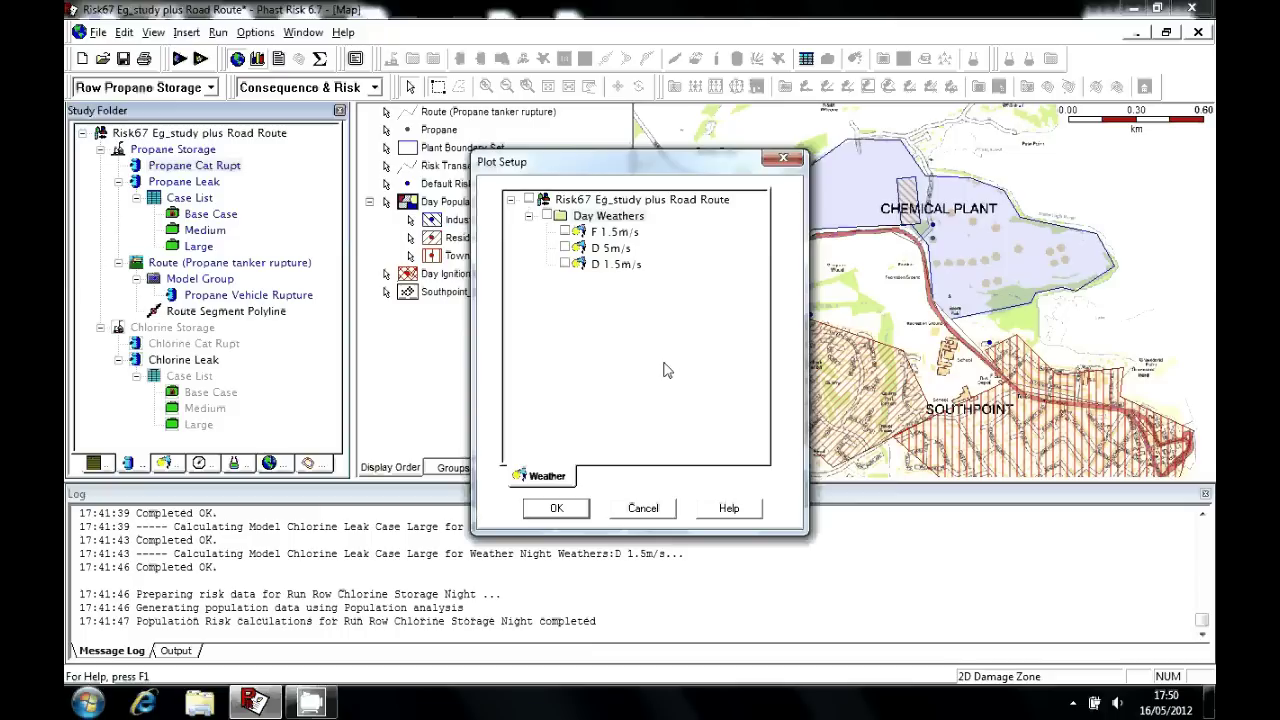
{"action": "left_click", "coordinate": [565, 247]}
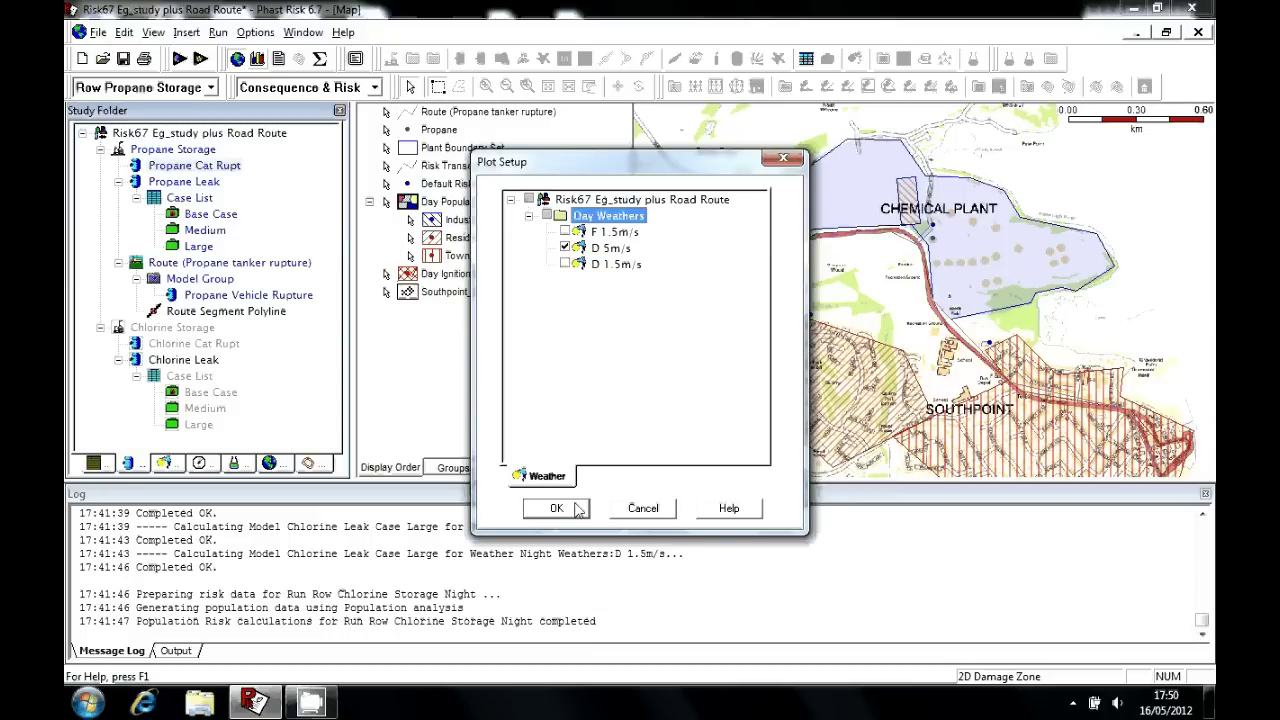
Display the Centerline Concentration vs Distance graph for Propane Cat Rupt in D 5m/s weather
{"action": "left_click", "coordinate": [558, 508]}
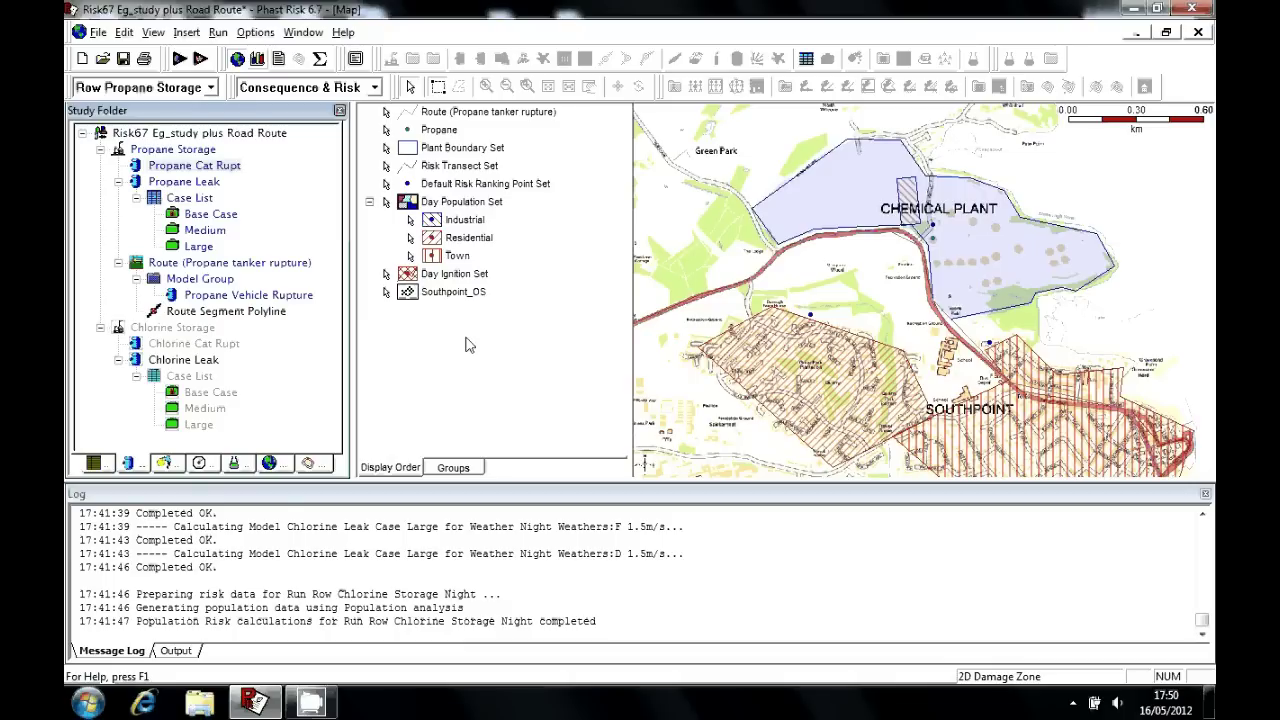
{"action": "key", "text": "ctrl+Tab"}
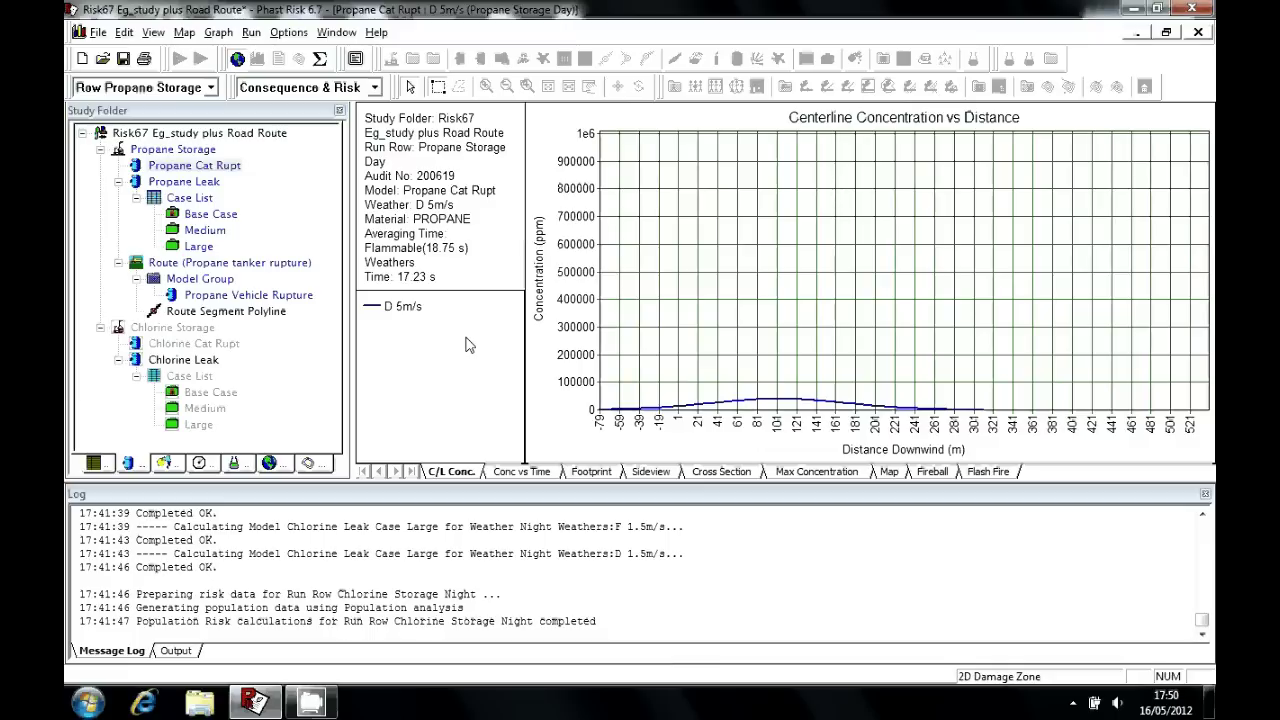
Animate the propane cloud's Side View from 0 s through to 77.23 s, then close the controls
{"action": "left_click", "coordinate": [650, 472]}
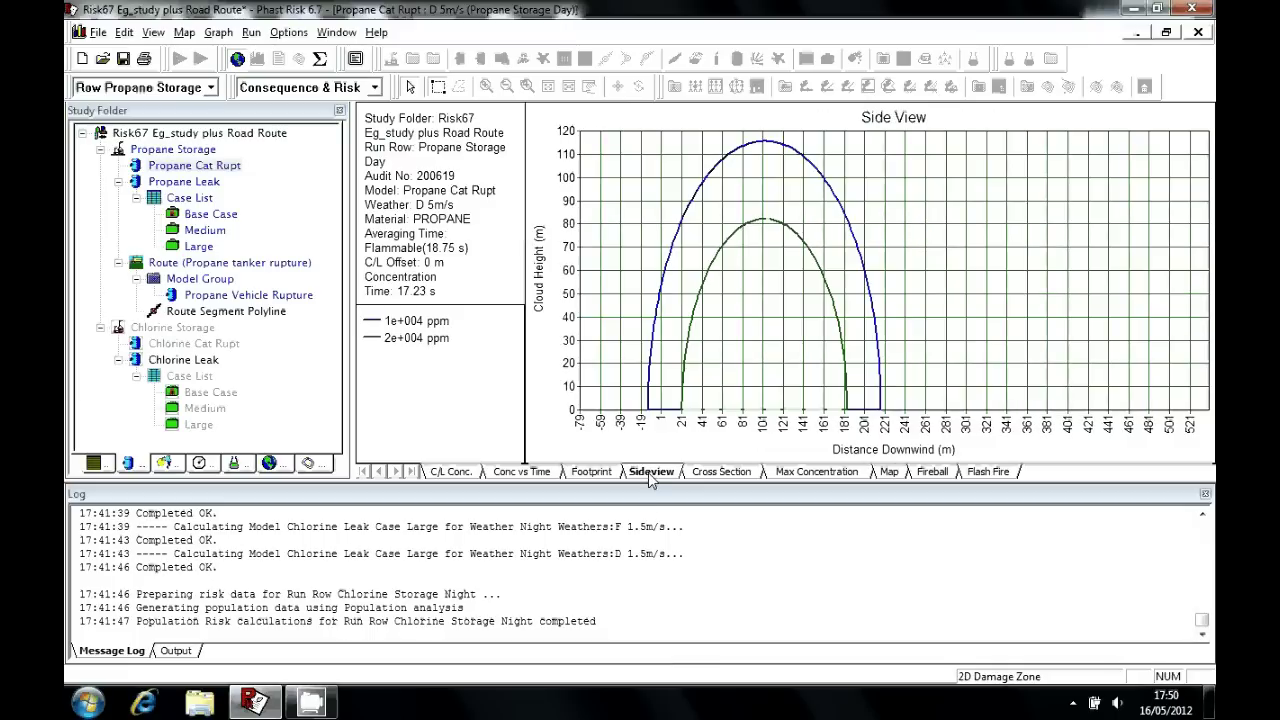
{"action": "right_click", "coordinate": [910, 222]}
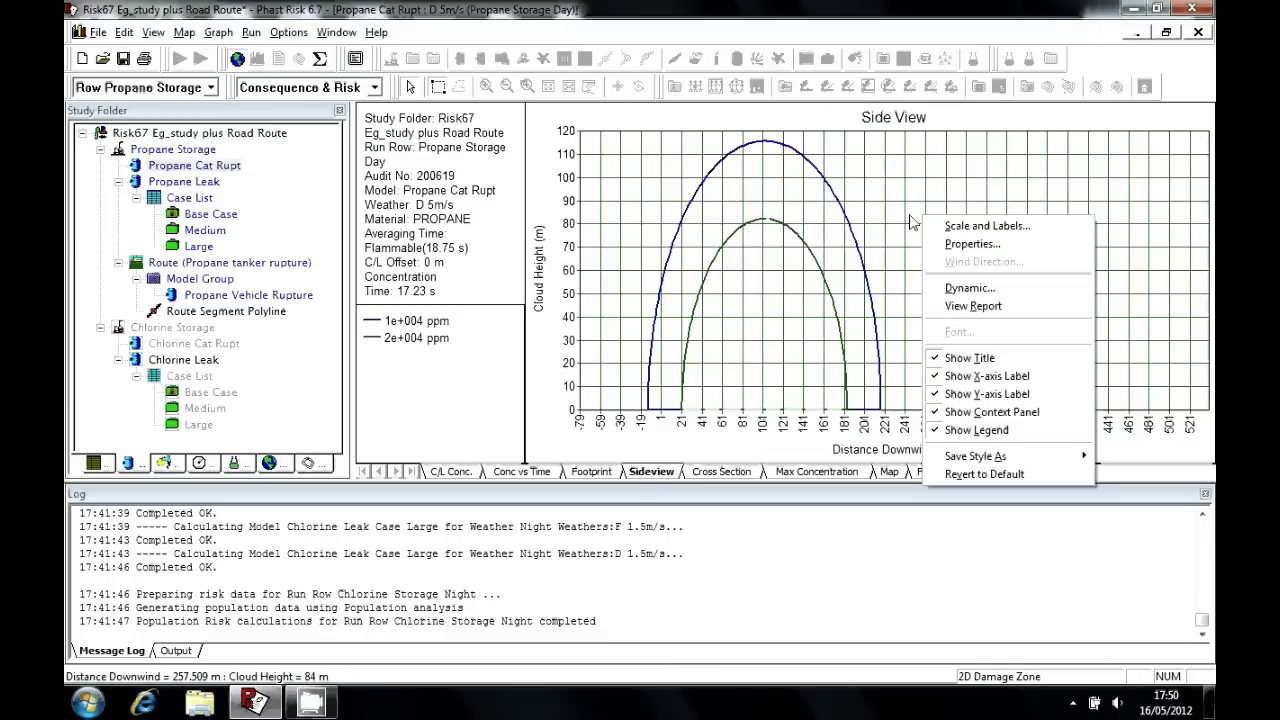
{"action": "left_click", "coordinate": [968, 287]}
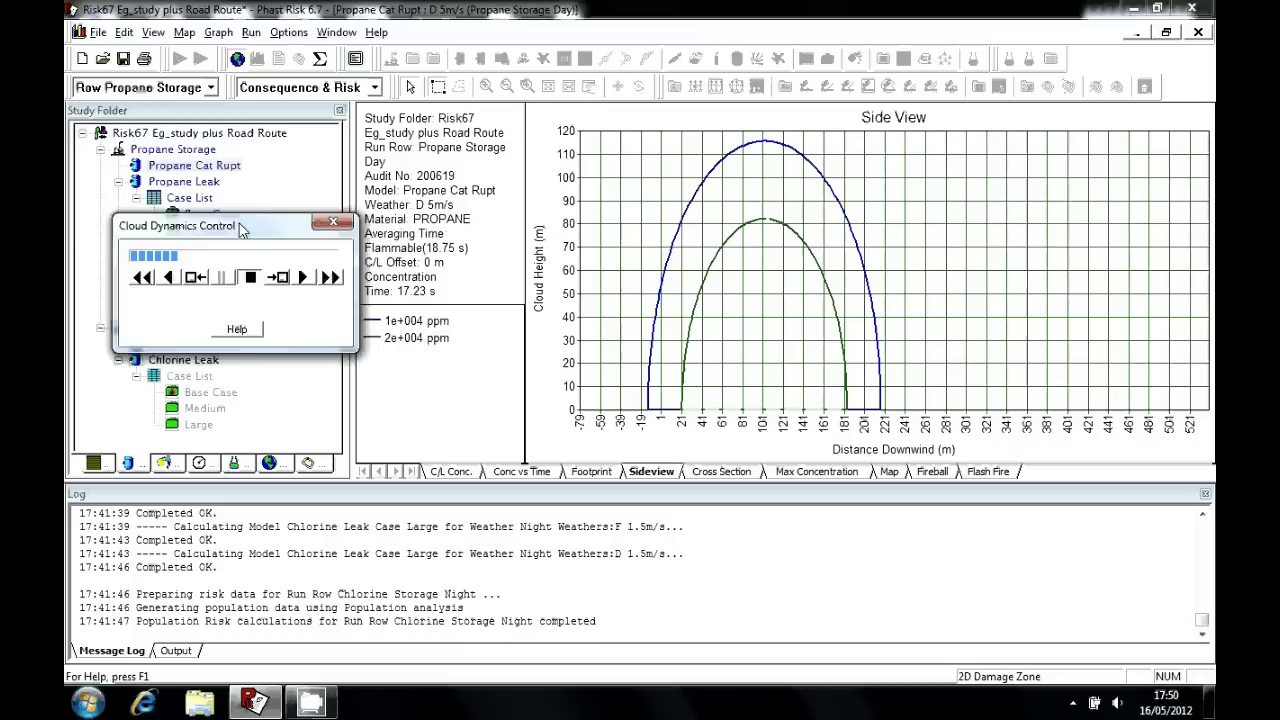
{"action": "left_click_drag", "start_coordinate": [240, 230], "coordinate": [378, 320]}
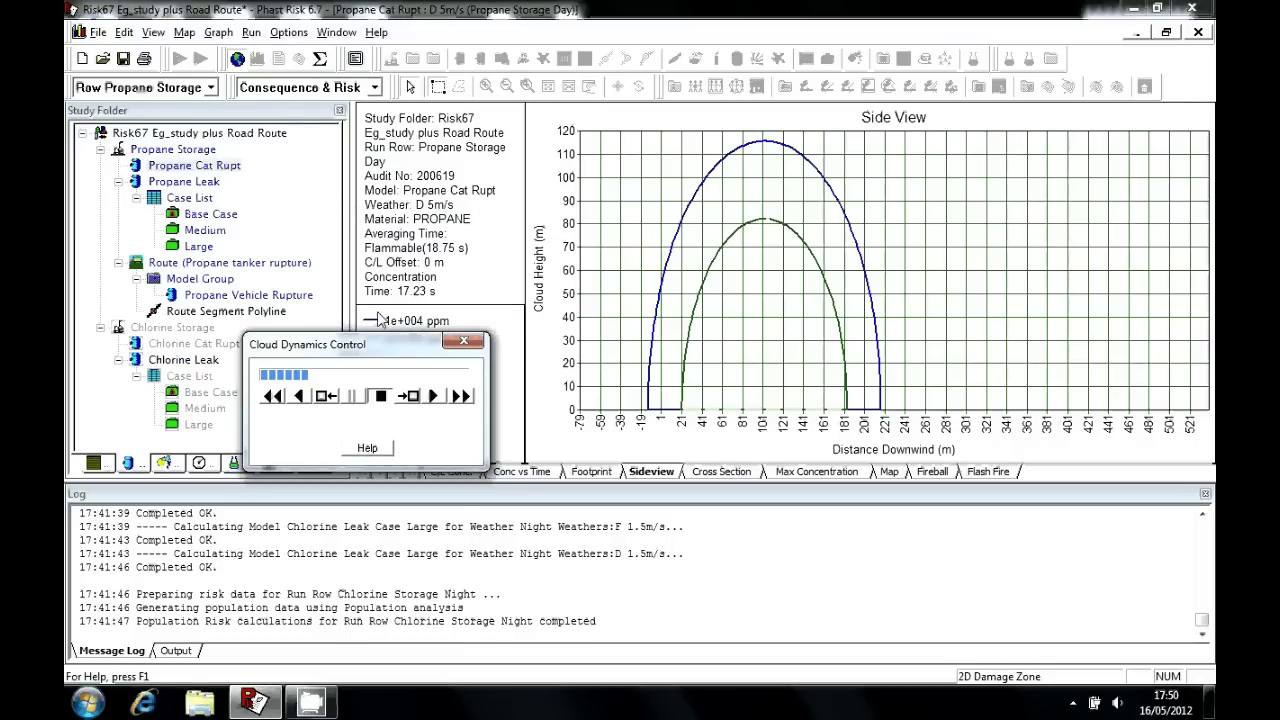
{"action": "left_click", "coordinate": [276, 396]}
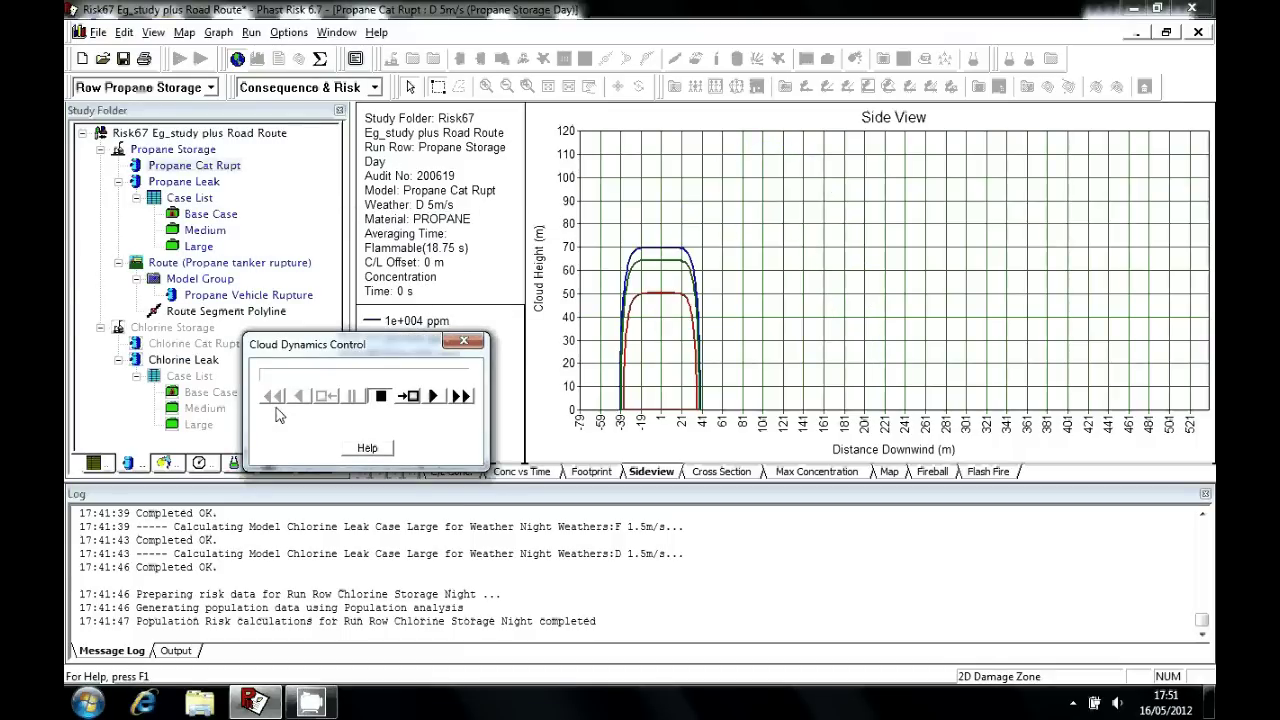
{"action": "left_click", "coordinate": [434, 397]}
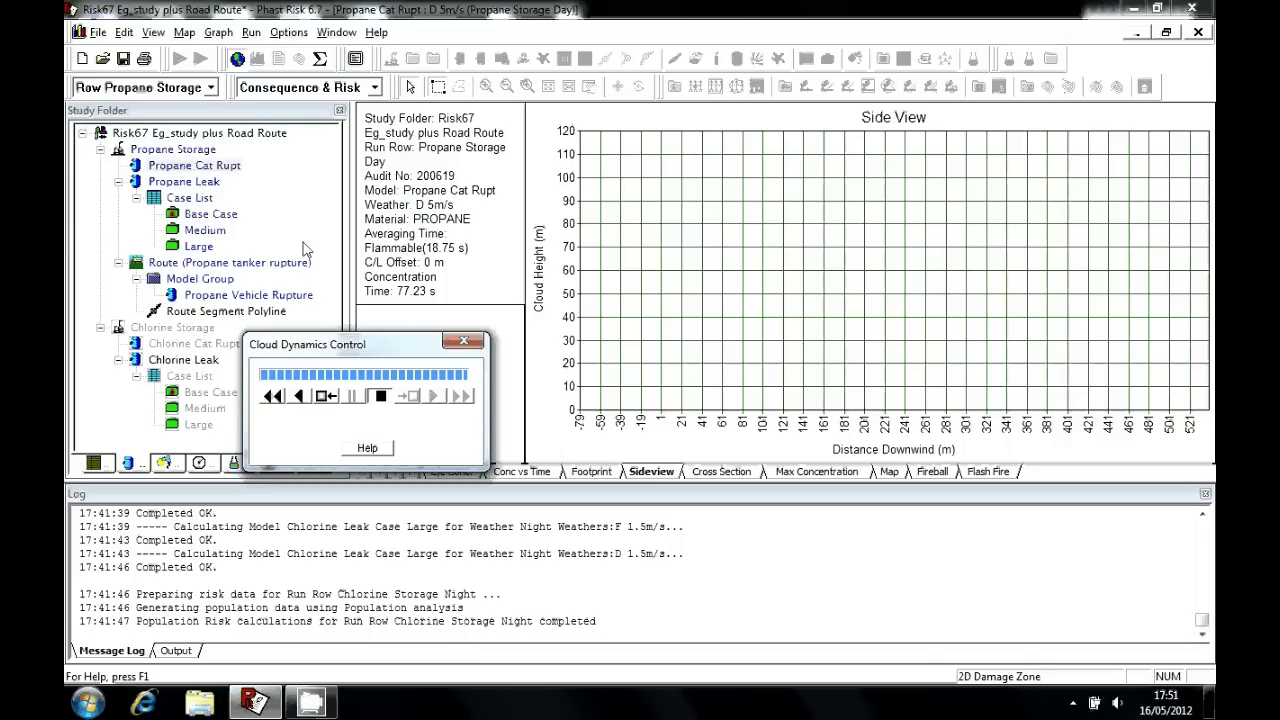
{"action": "left_click", "coordinate": [577, 172]}
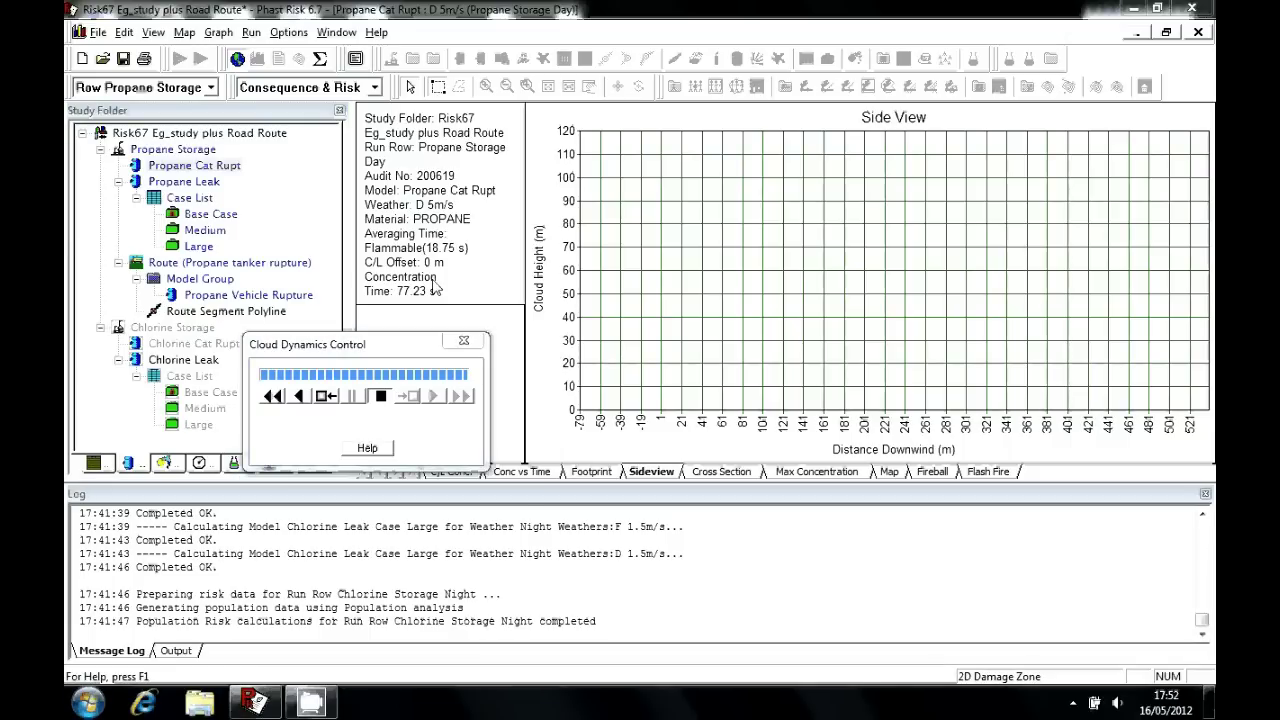
{"action": "left_click", "coordinate": [421, 358]}
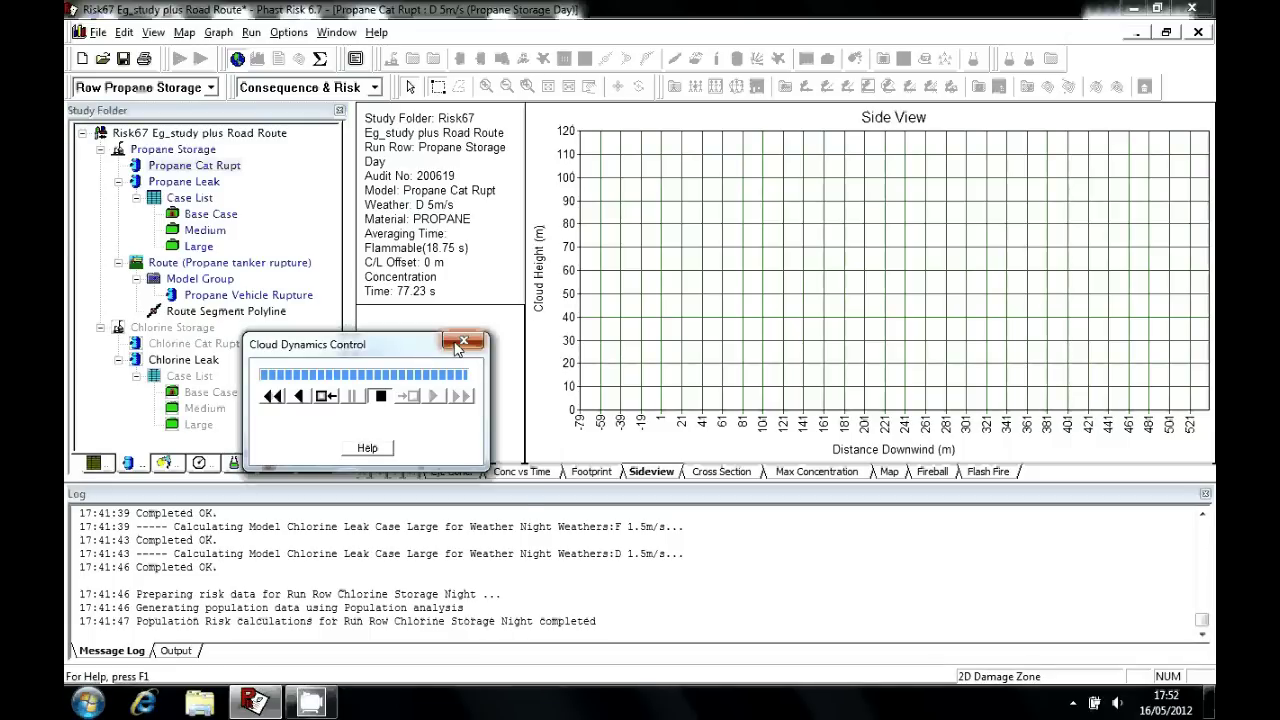
{"action": "left_click", "coordinate": [457, 344]}
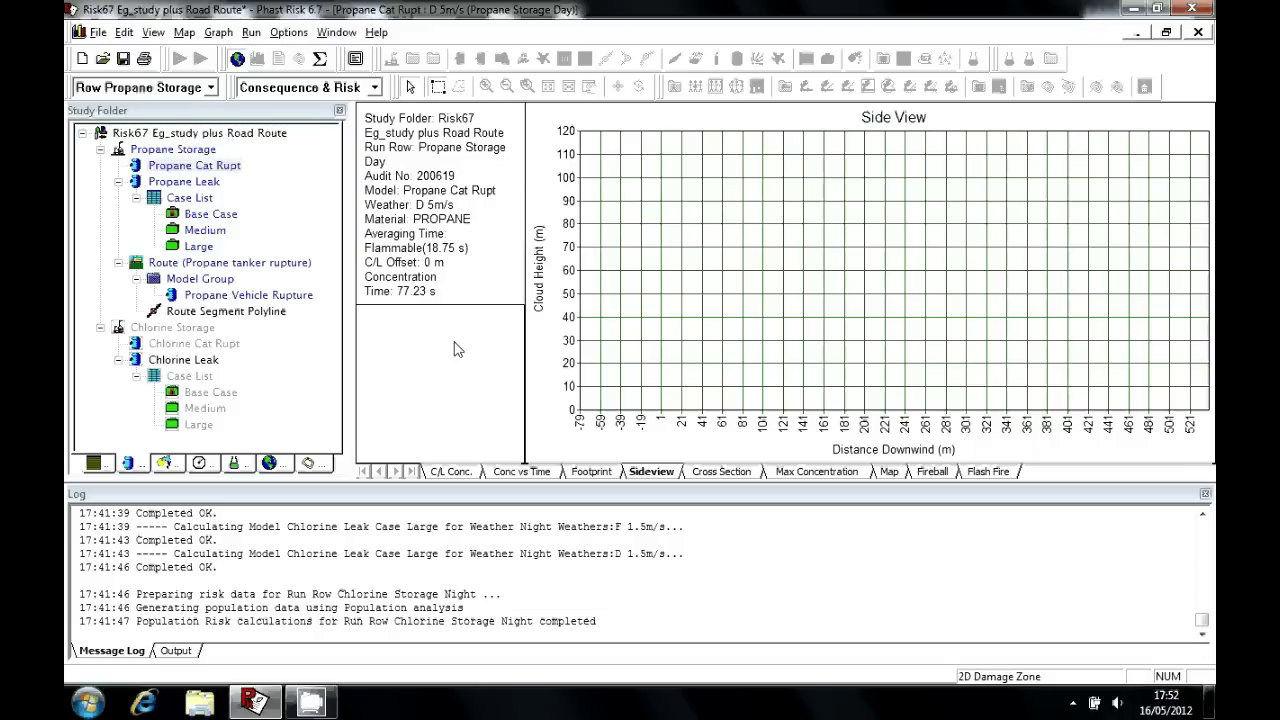
View the fireball radiation chart and Flash Fire Envelope, then list the ignition and population sets
{"action": "left_click", "coordinate": [924, 476]}
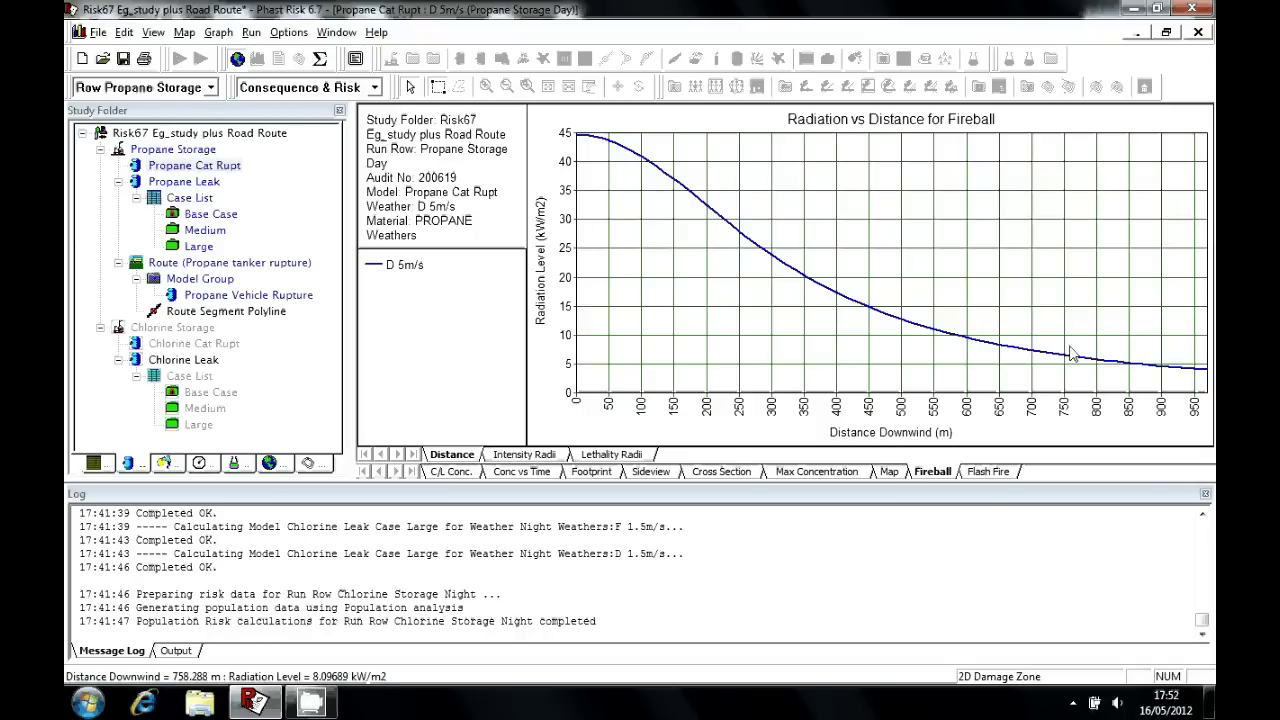
{"action": "left_click", "coordinate": [982, 472]}
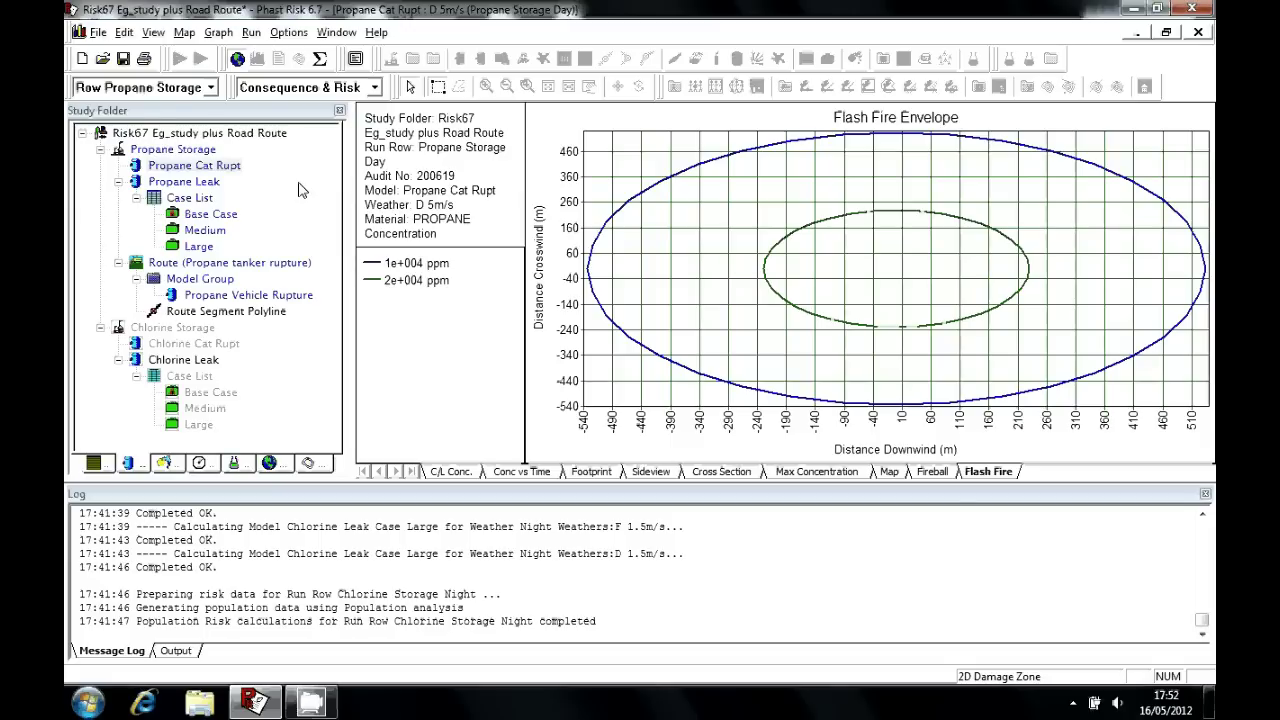
{"action": "left_click", "coordinate": [312, 464]}
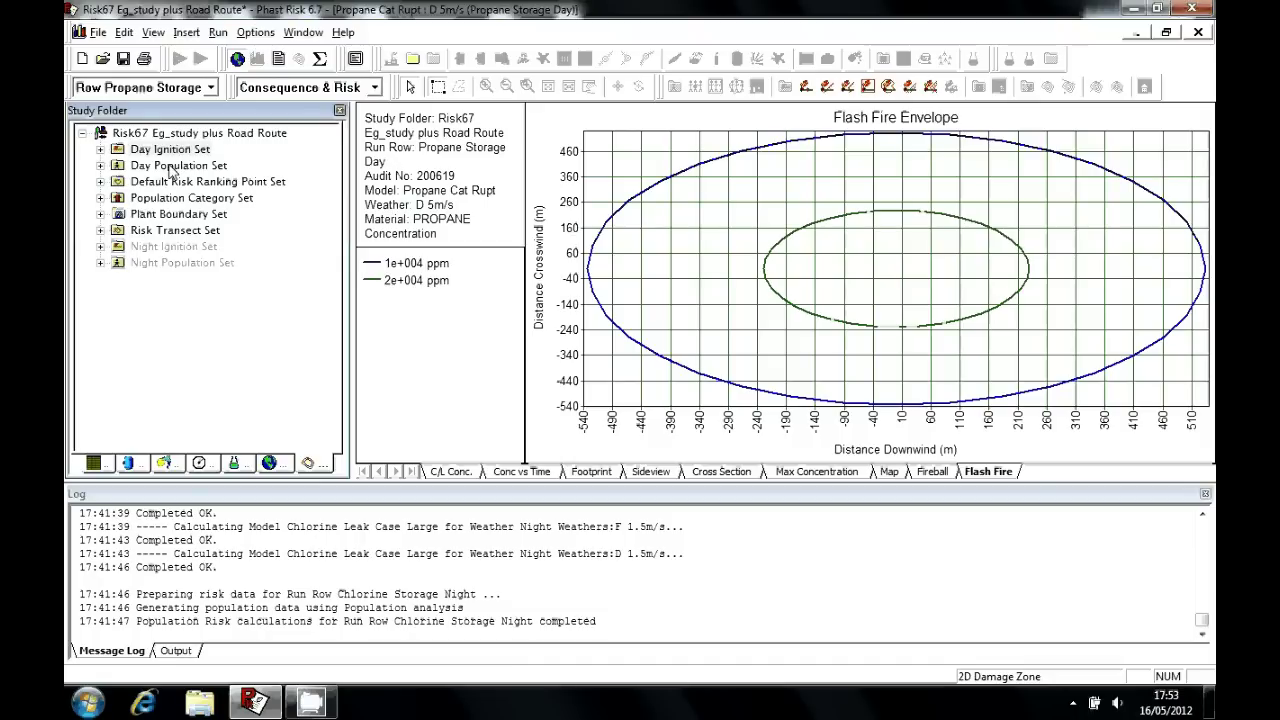
Return to the Map window, expand Day Ignition Set and pinpoint Main Road day on the map
{"action": "left_click", "coordinate": [304, 32]}
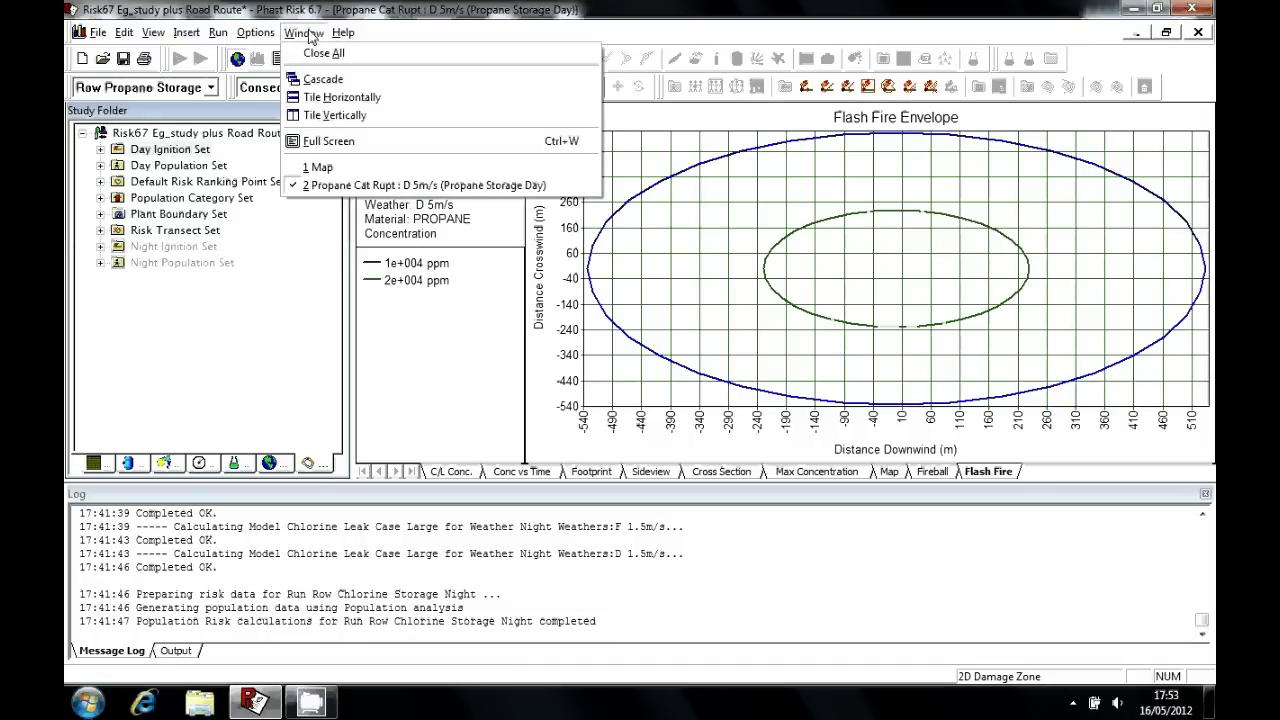
{"action": "left_click", "coordinate": [326, 168]}
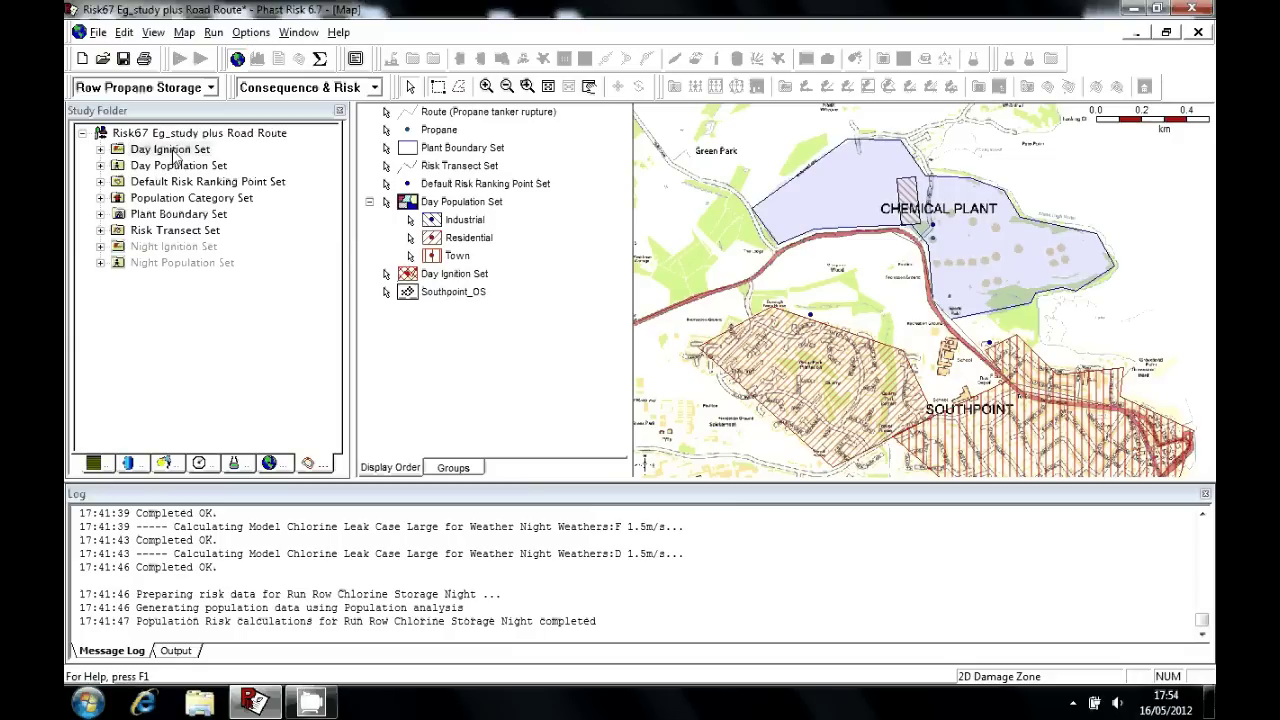
{"action": "double_click", "coordinate": [116, 149]}
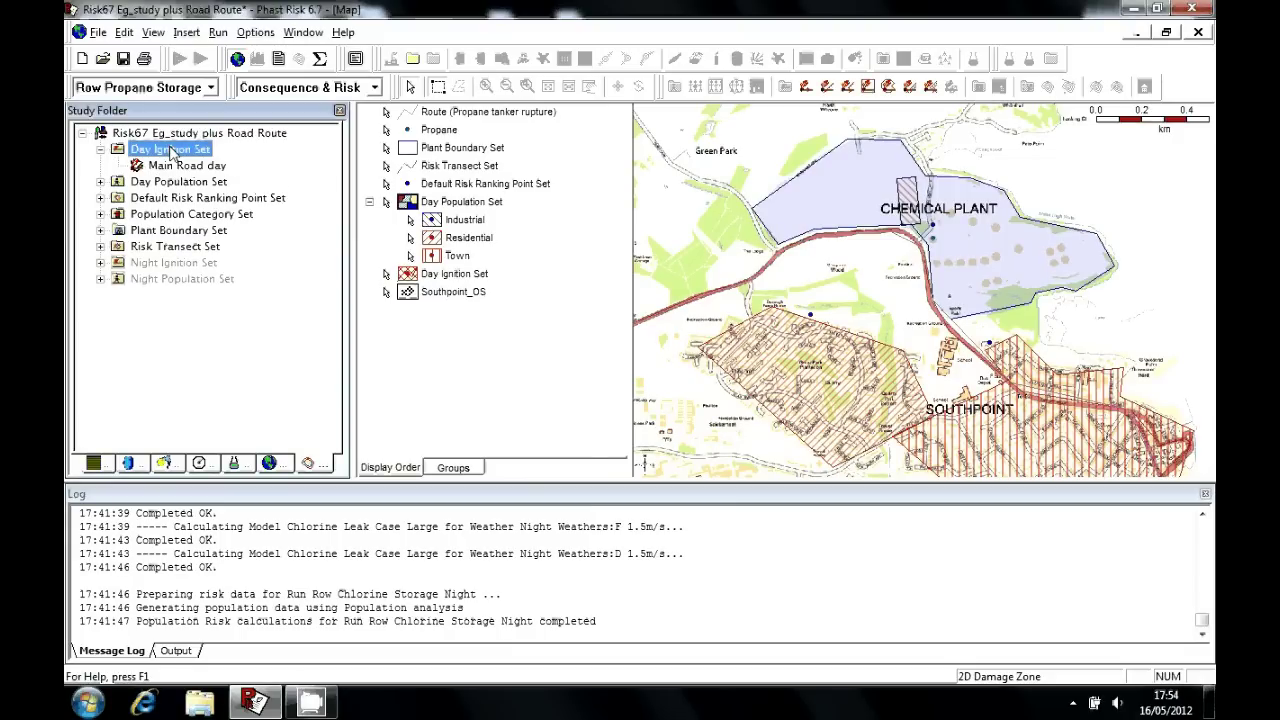
{"action": "left_click", "coordinate": [172, 166]}
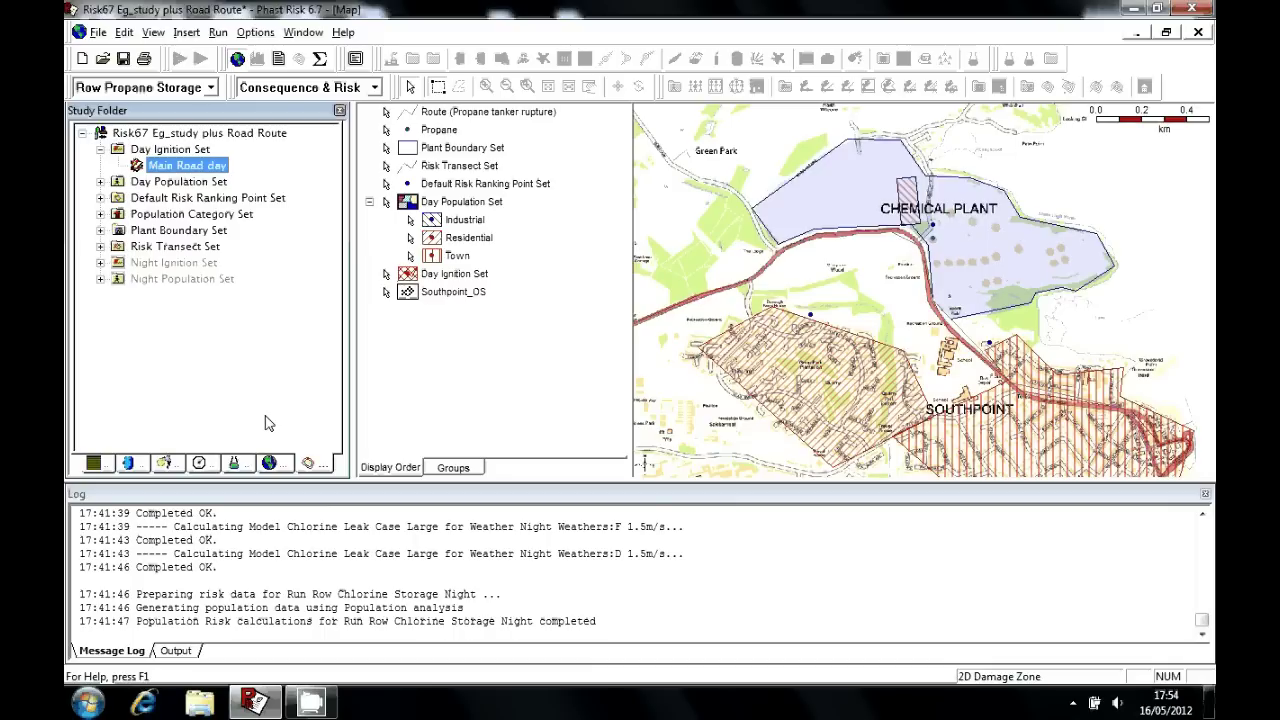
{"action": "right_click", "coordinate": [176, 168]}
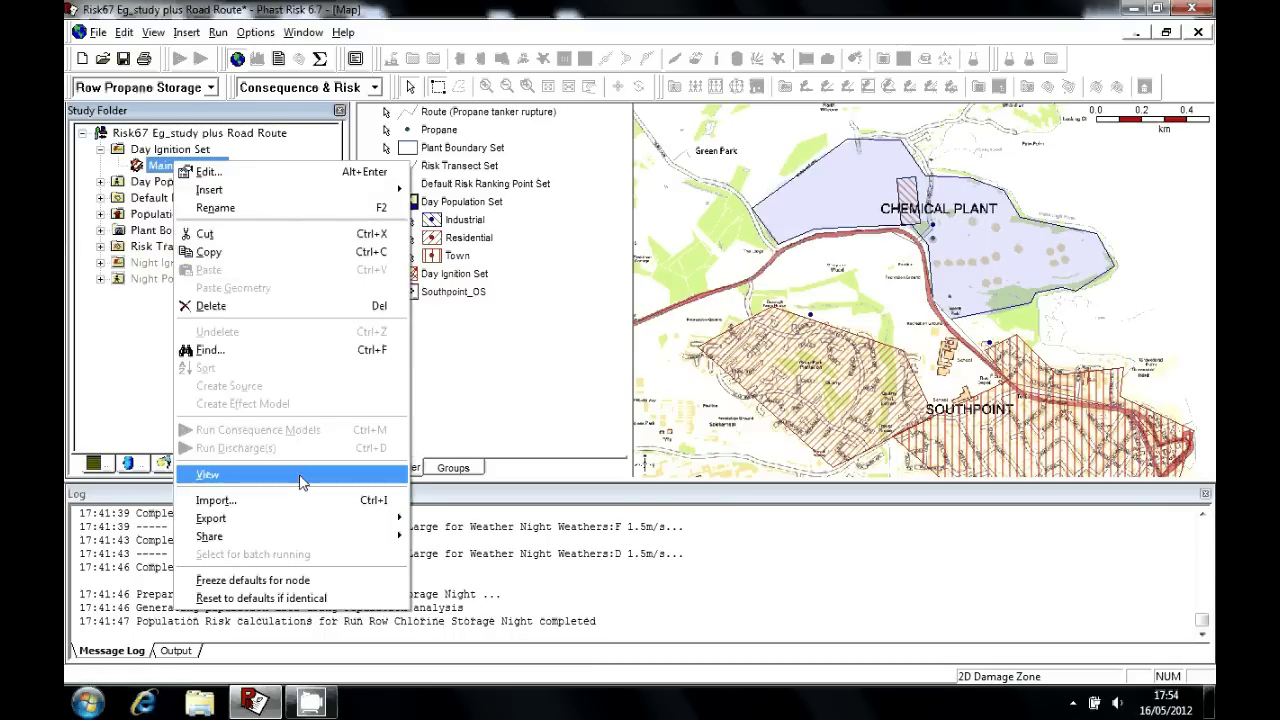
{"action": "mouse_move", "coordinate": [303, 483]}
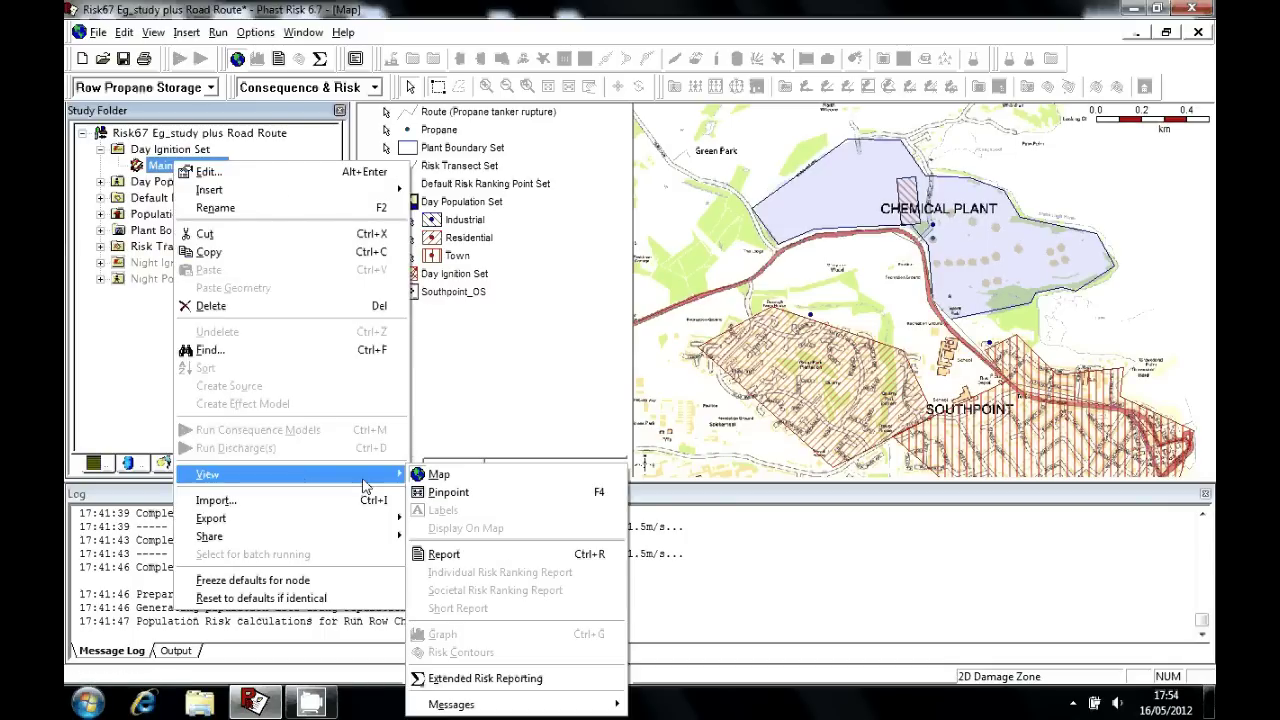
{"action": "left_click", "coordinate": [440, 493]}
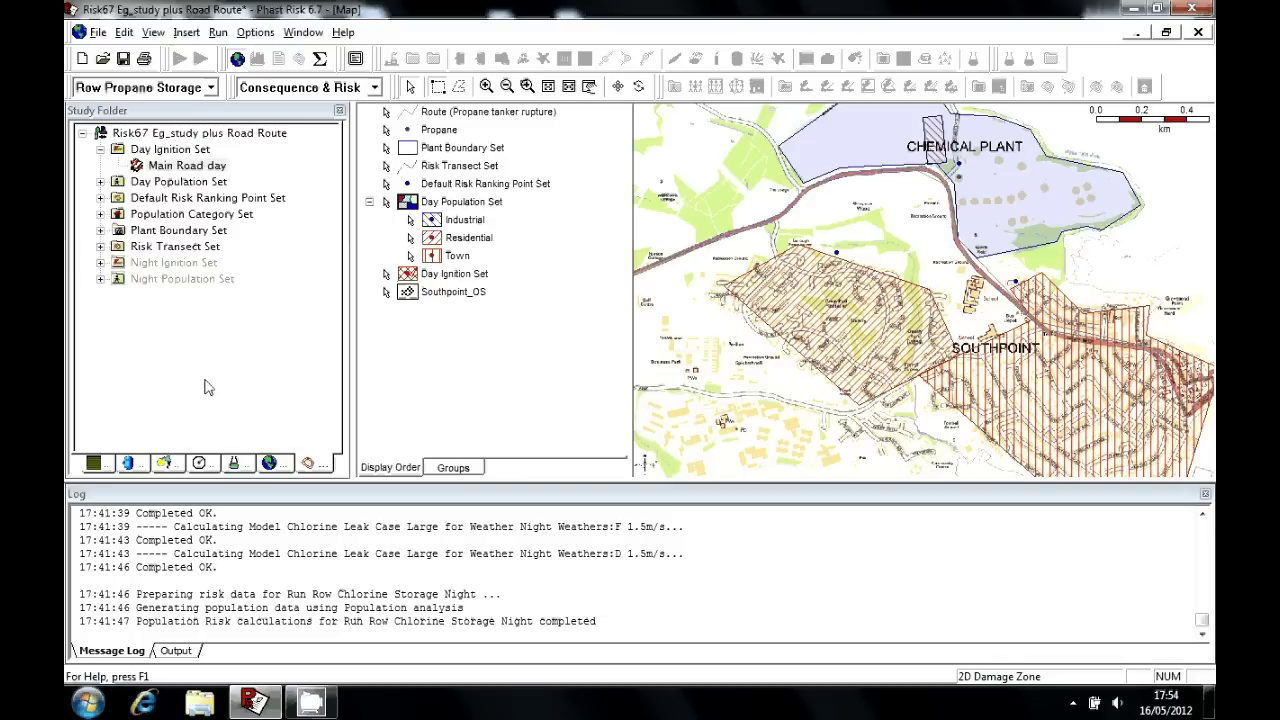
{"action": "left_click", "coordinate": [167, 166]}
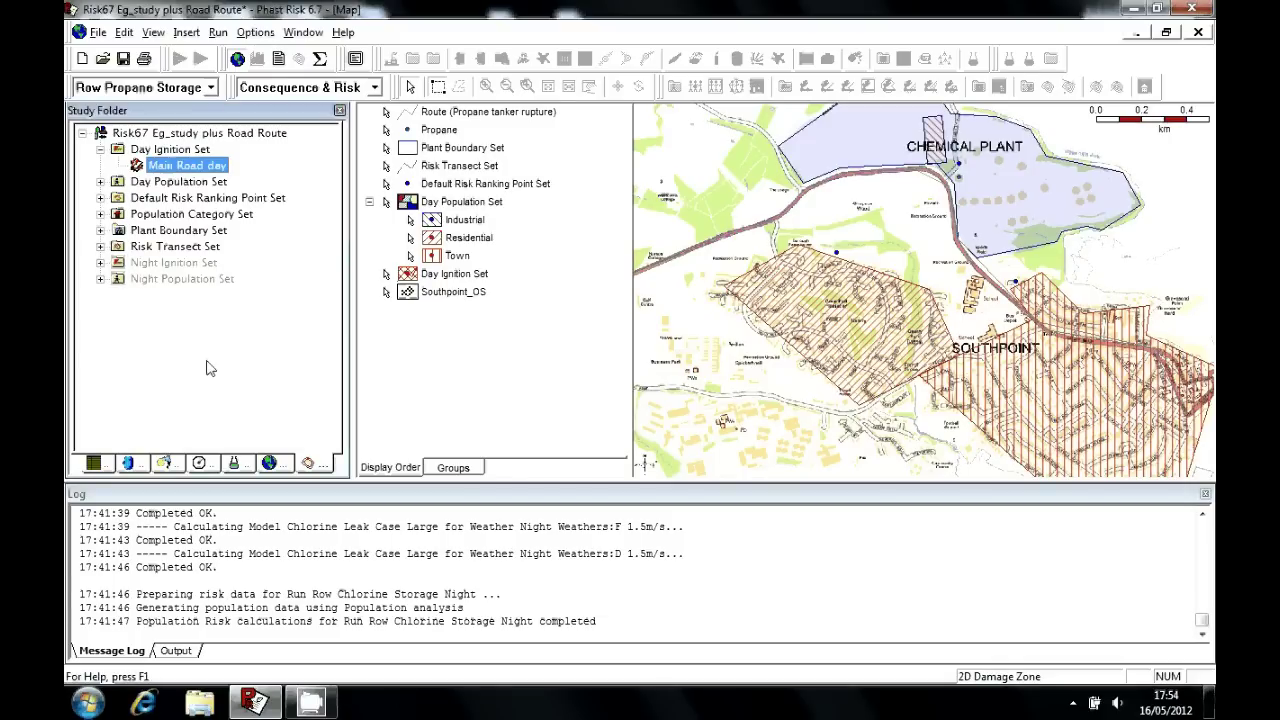
Open the Main Road day ignition properties (30 /hr traffic, 13.89 m/s) and reposition the dialog
{"action": "double_click", "coordinate": [167, 167]}
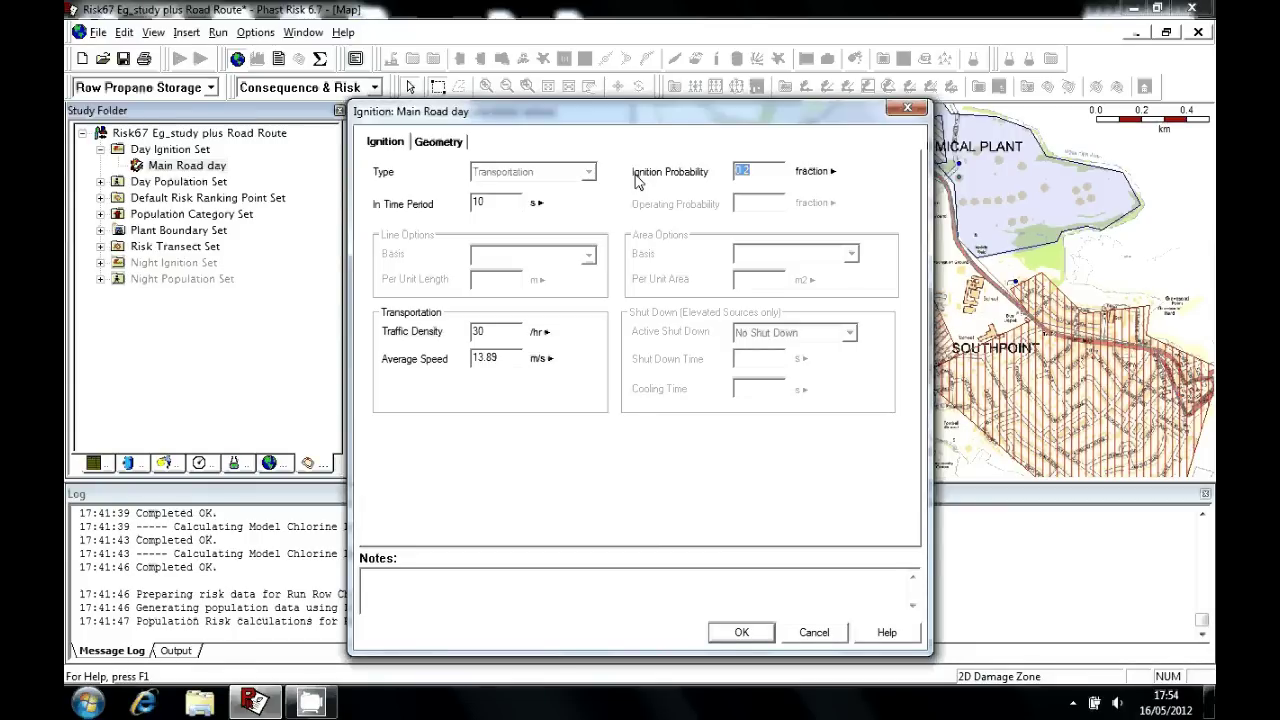
{"action": "left_click_drag", "start_coordinate": [619, 120], "coordinate": [516, 67]}
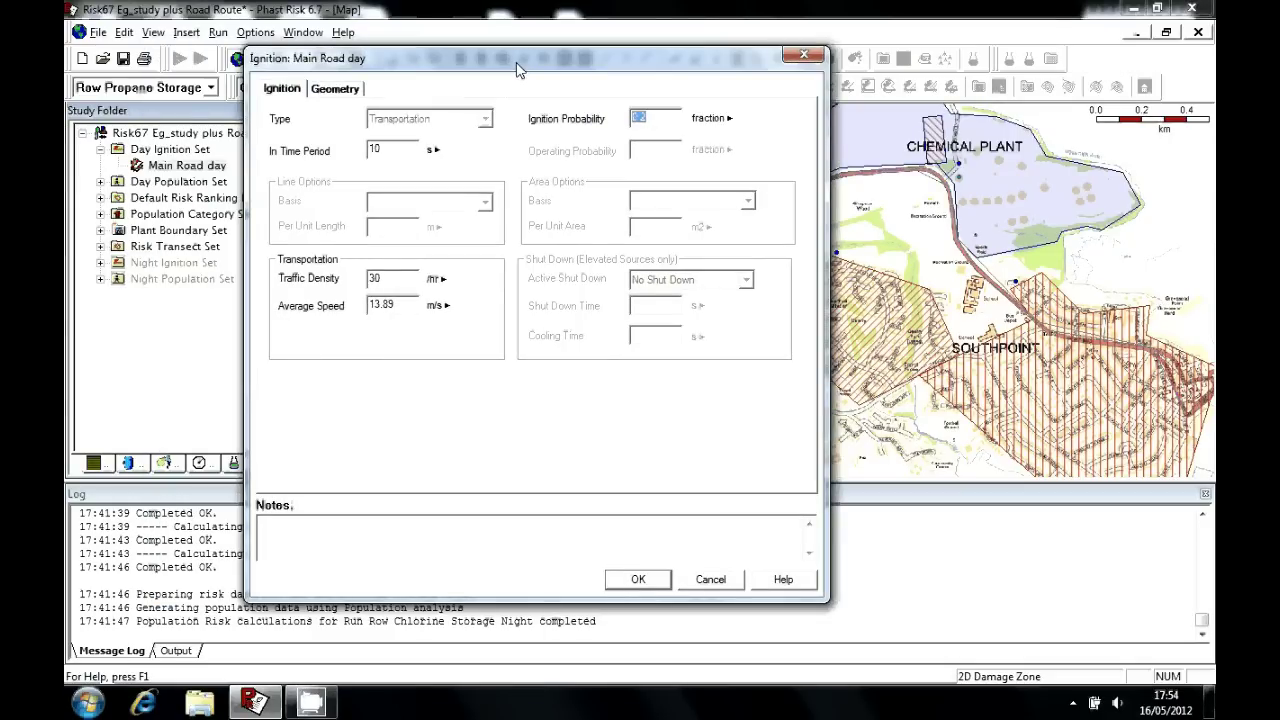
{"action": "left_click_drag", "start_coordinate": [398, 70], "coordinate": [410, 100]}
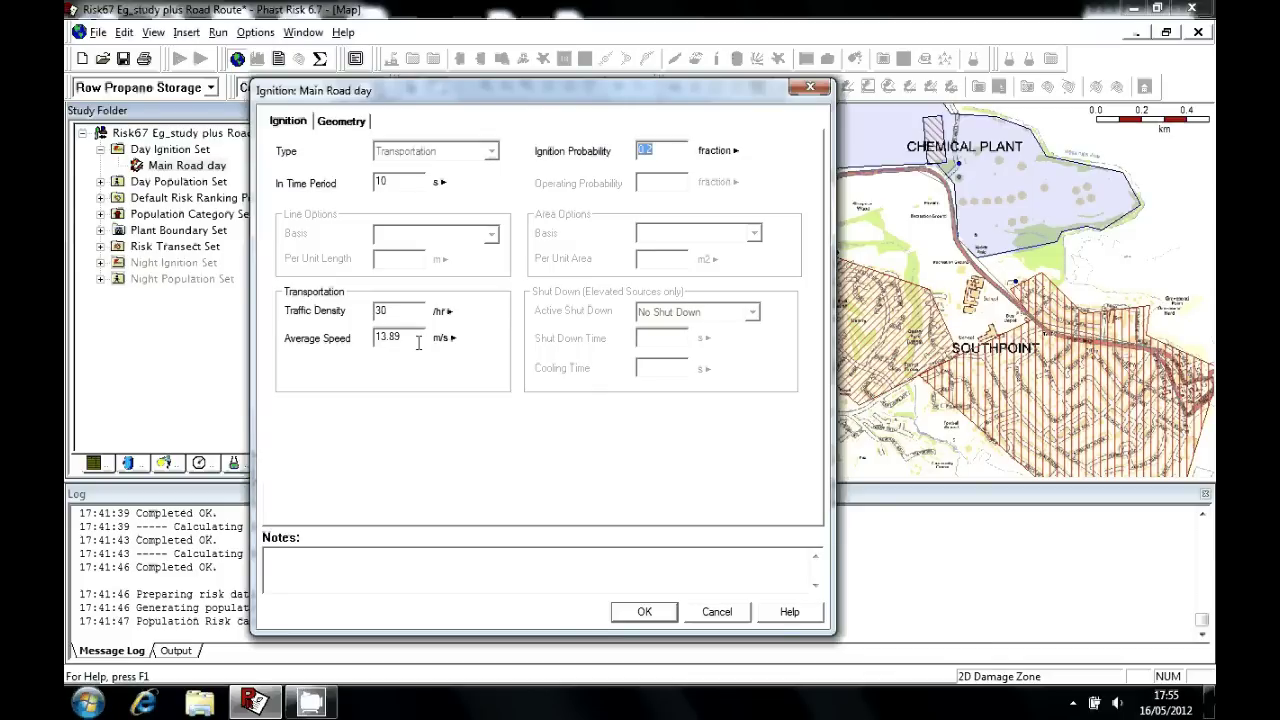
Close the ignition properties unchanged and zoom the map to East Southpoint Population
{"action": "left_click", "coordinate": [733, 612]}
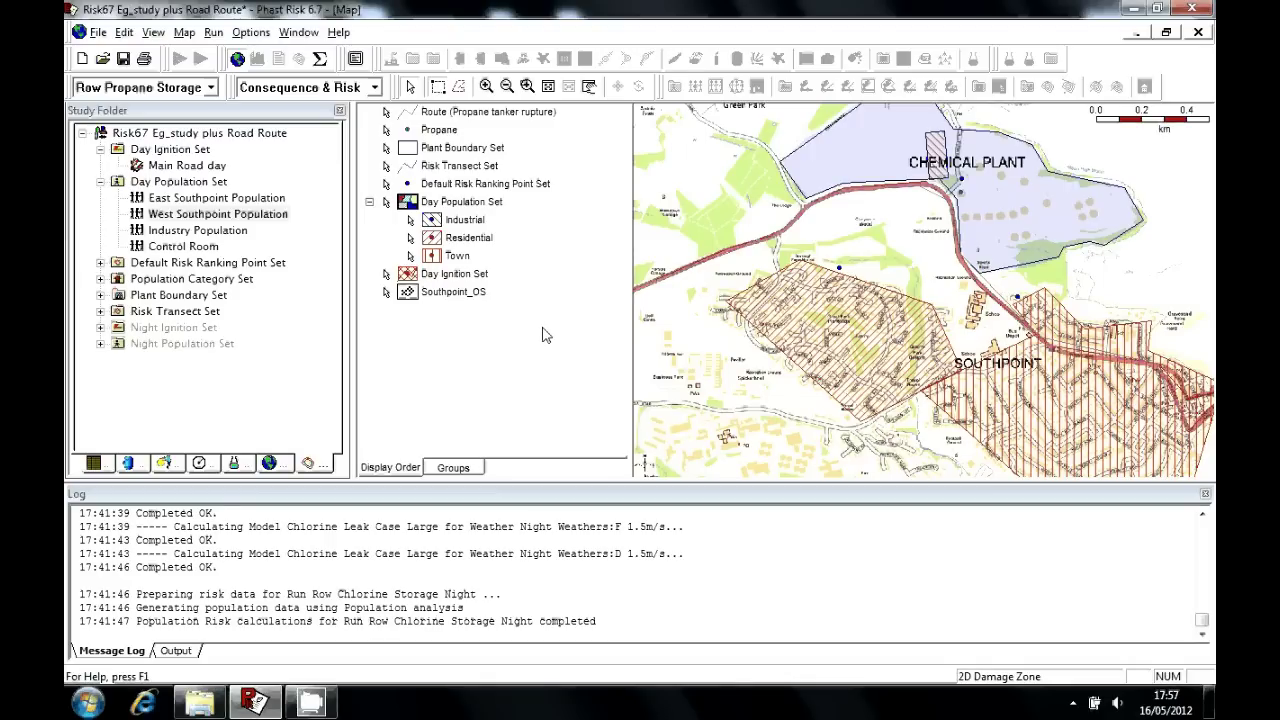
{"action": "left_click", "coordinate": [117, 181]}
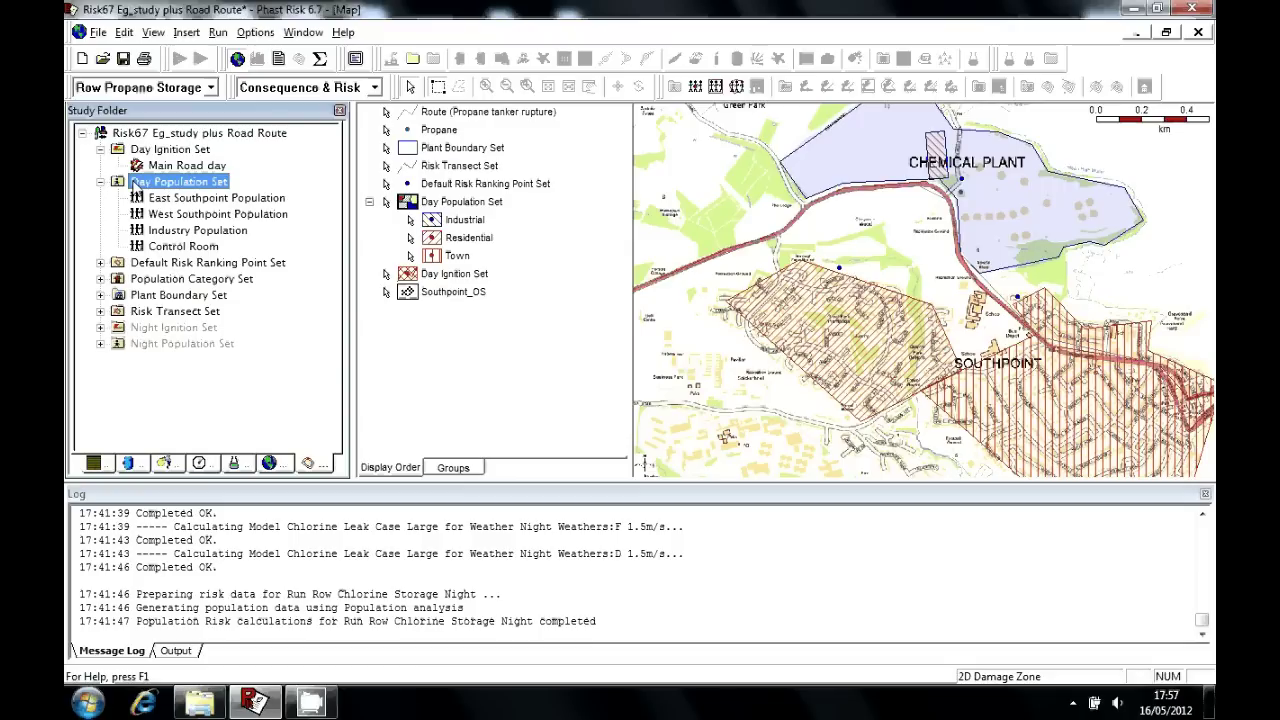
{"action": "left_click", "coordinate": [160, 199]}
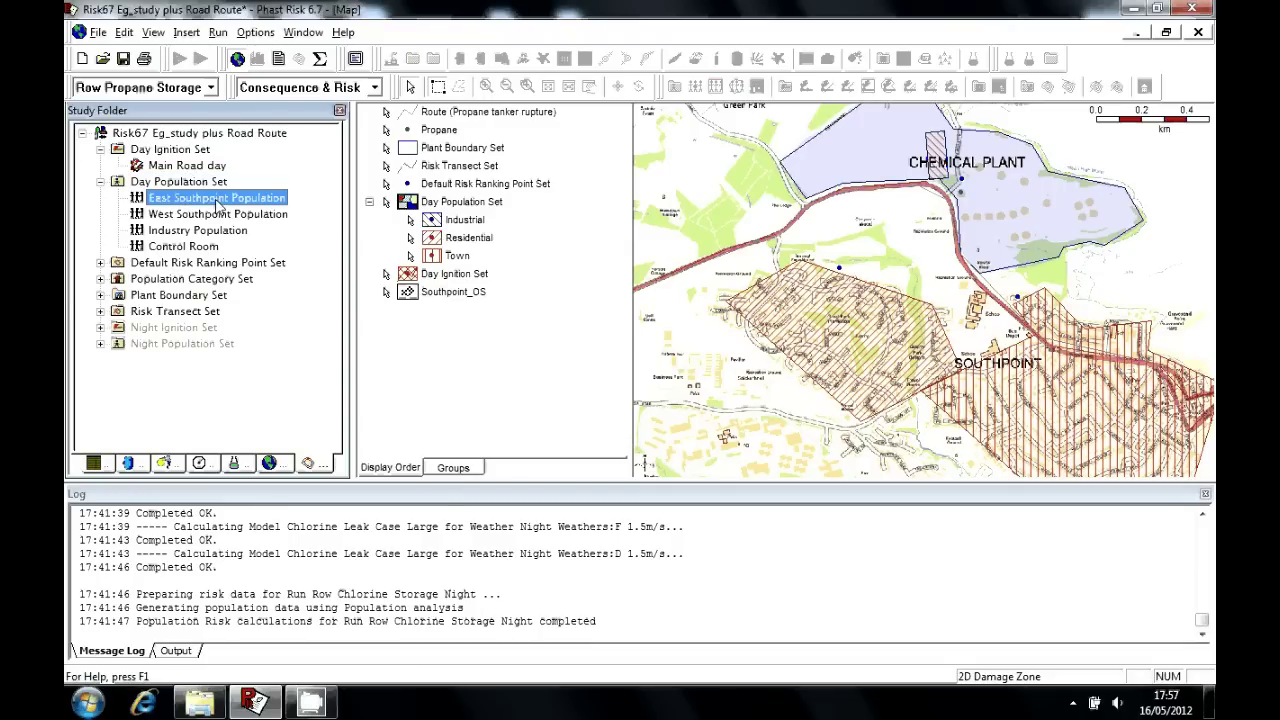
{"action": "right_click", "coordinate": [218, 204]}
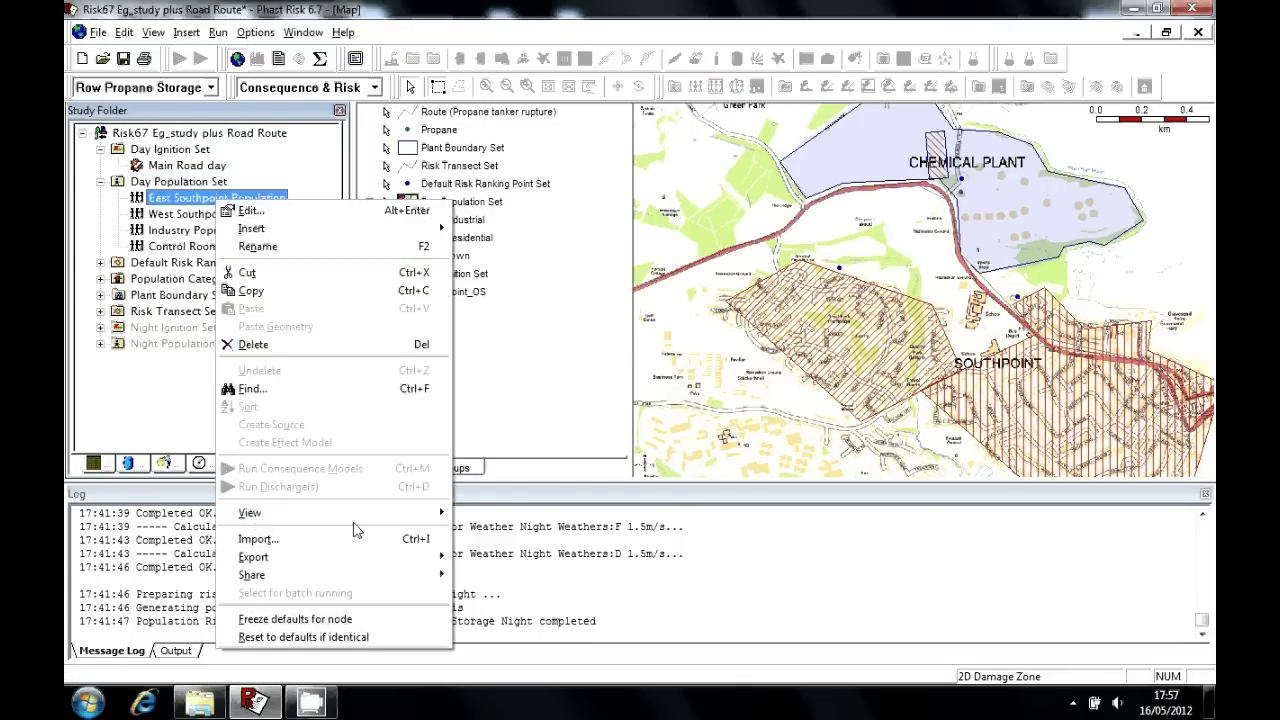
{"action": "mouse_move", "coordinate": [360, 512]}
{"action": "left_click", "coordinate": [477, 298]}
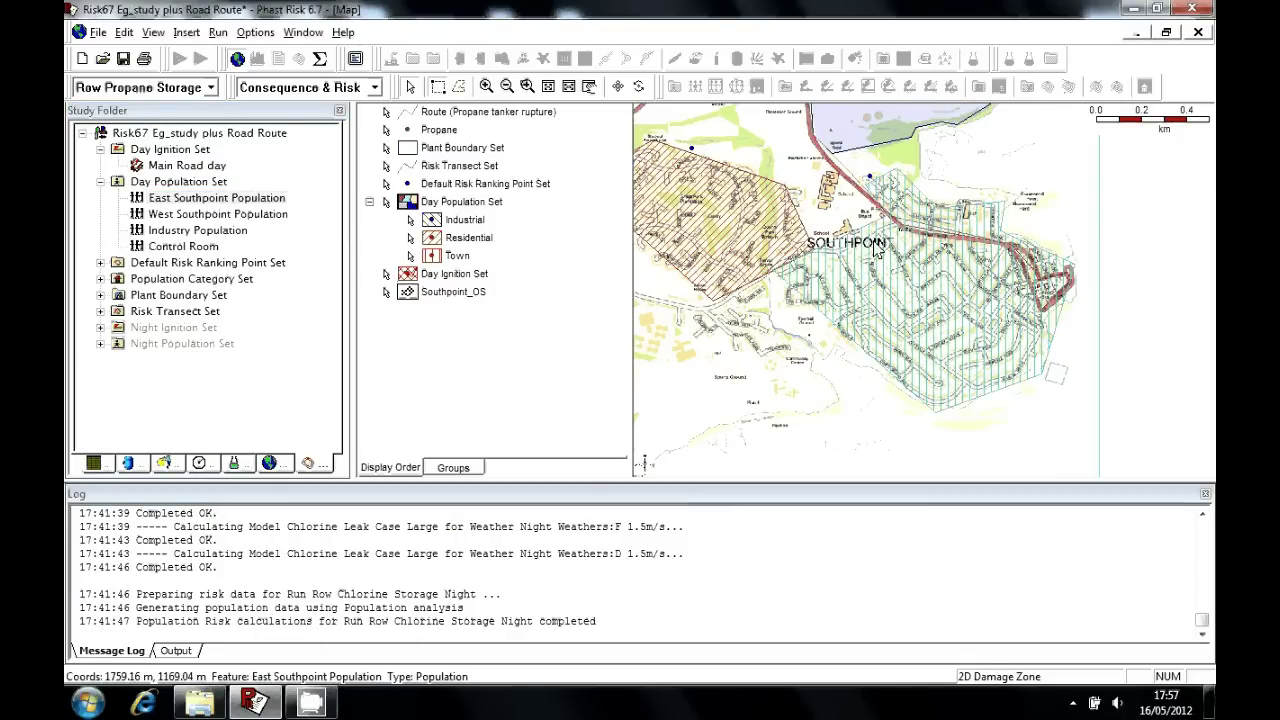
{"action": "left_click", "coordinate": [199, 199]}
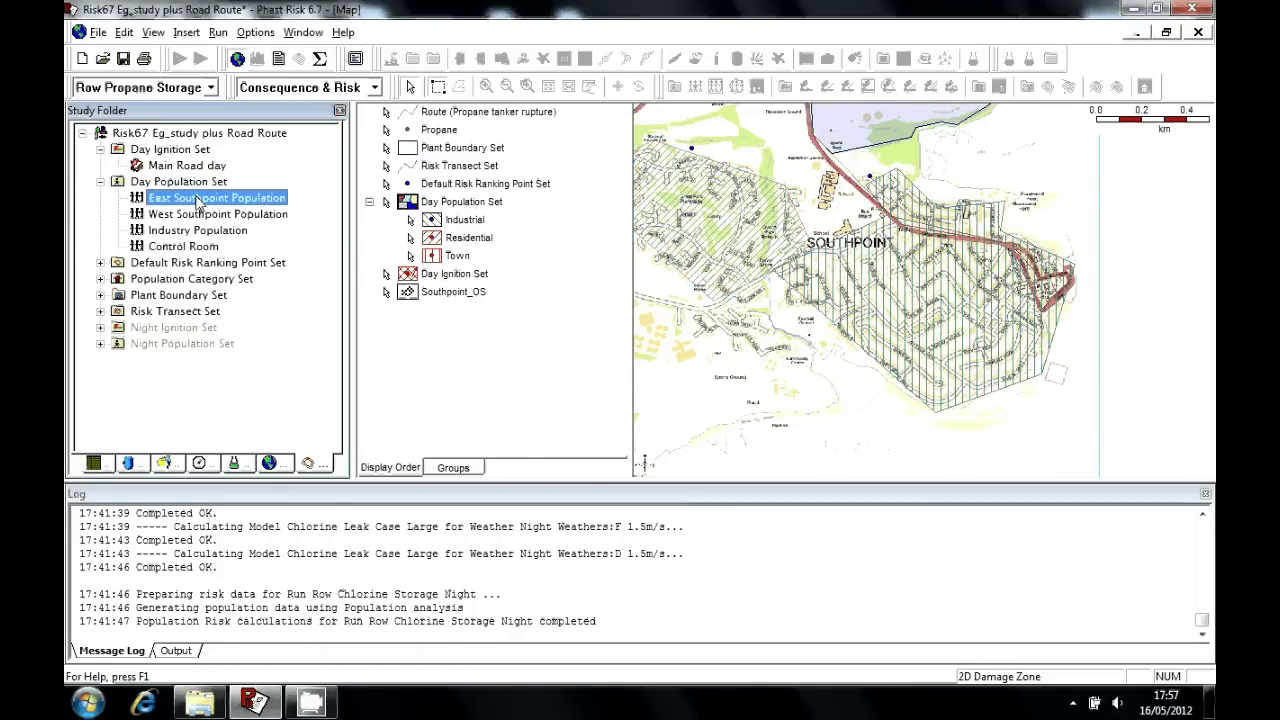
Inspect East Southpoint Population's 0.6 indoor fraction, then cancel the properties without changes
{"action": "double_click", "coordinate": [199, 201]}
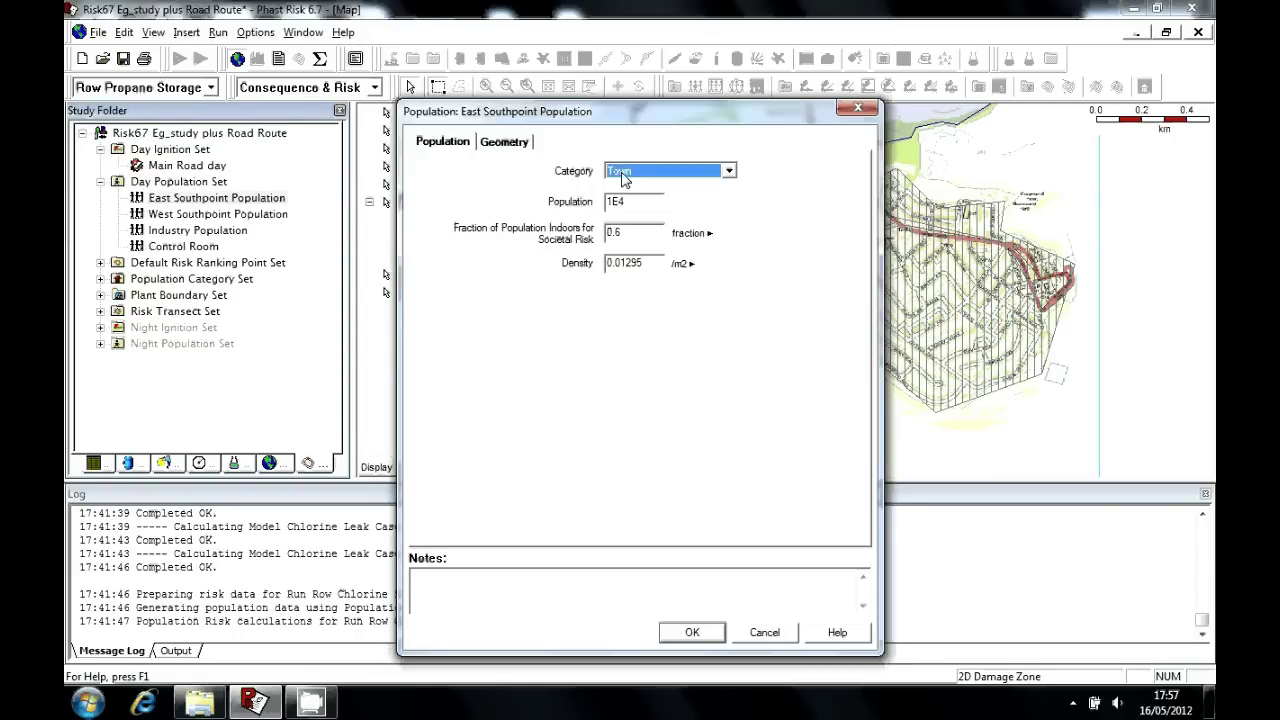
{"action": "left_click_drag", "start_coordinate": [578, 116], "coordinate": [726, 88]}
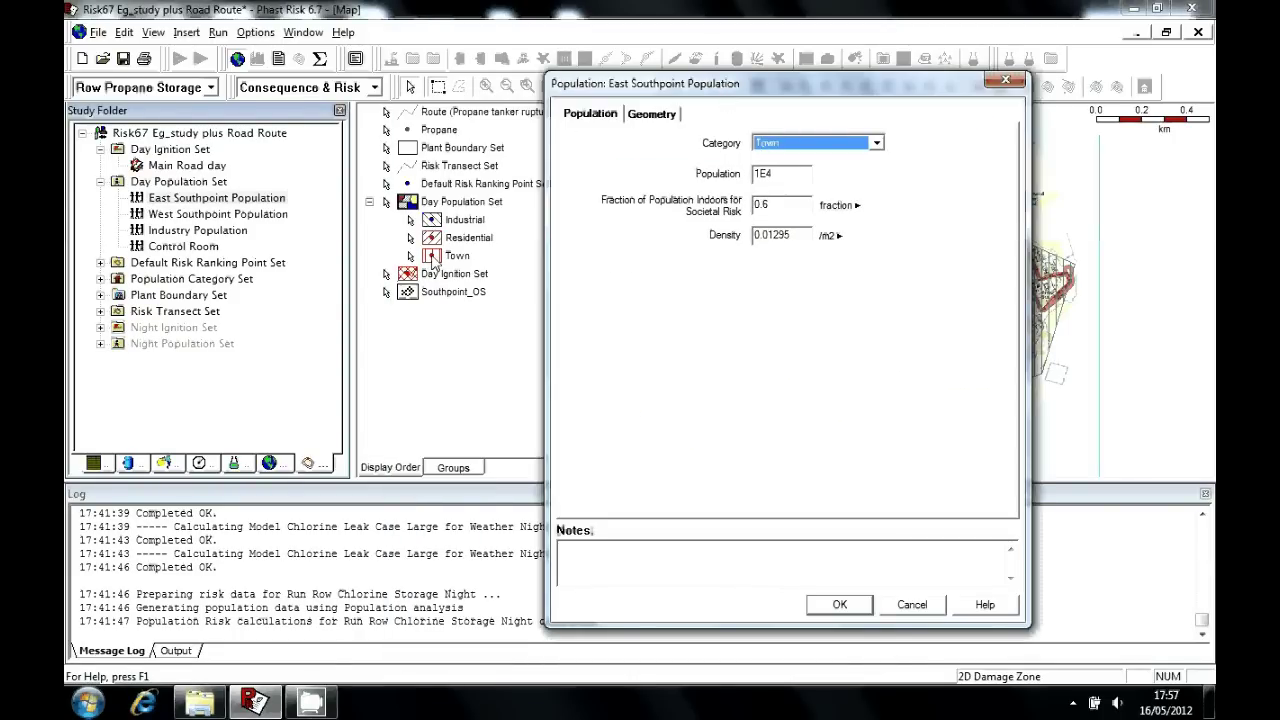
{"action": "left_click_drag", "start_coordinate": [624, 90], "coordinate": [386, 102]}
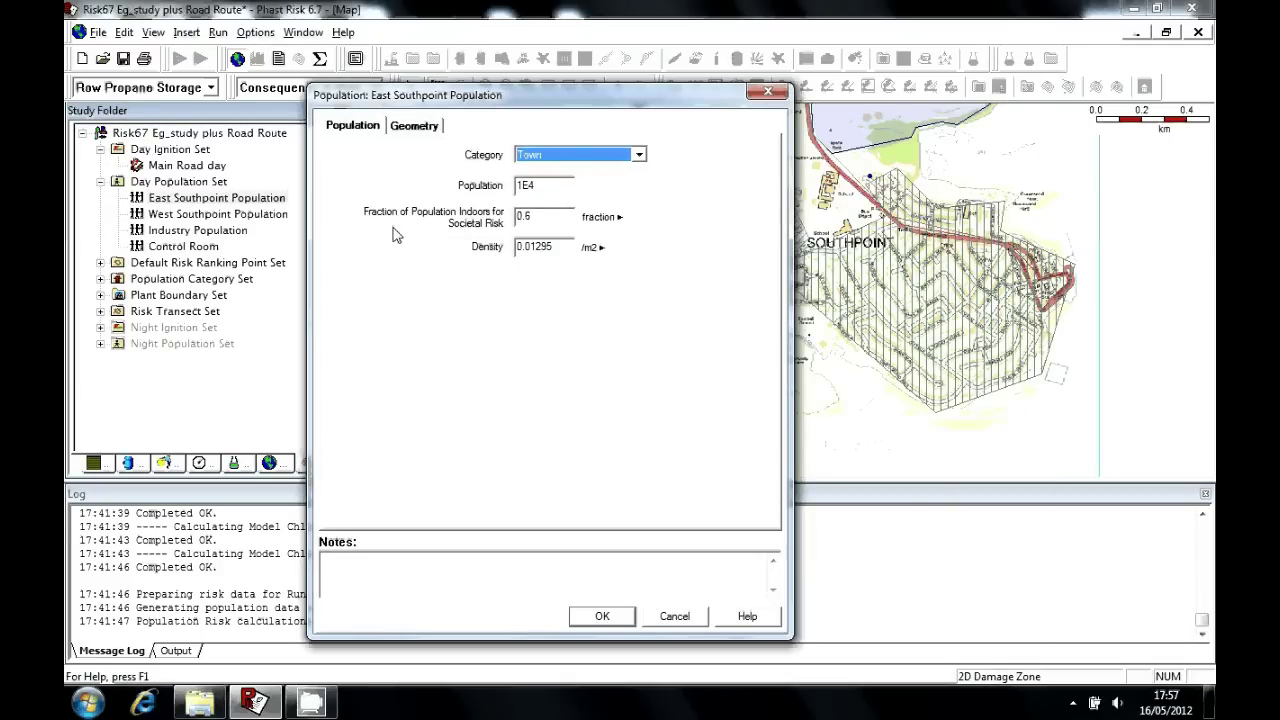
{"action": "left_click", "coordinate": [534, 218]}
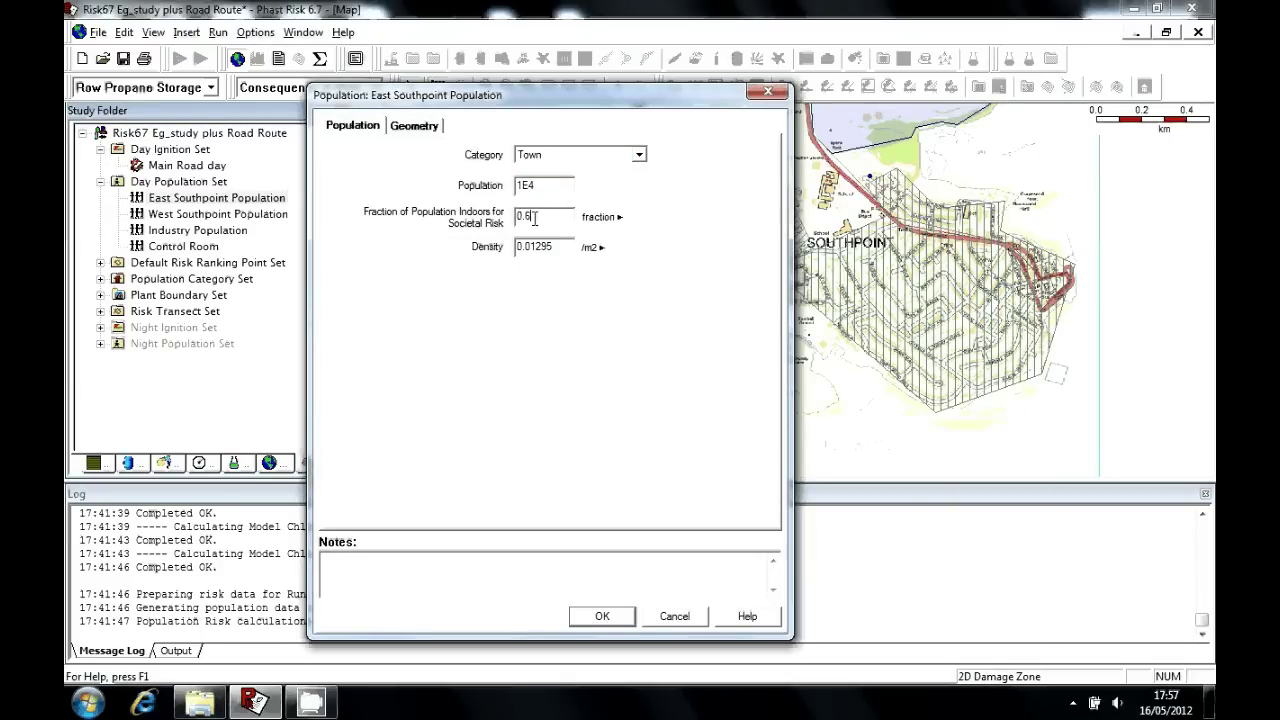
{"action": "double_click", "coordinate": [534, 218]}
{"action": "left_click", "coordinate": [674, 616]}
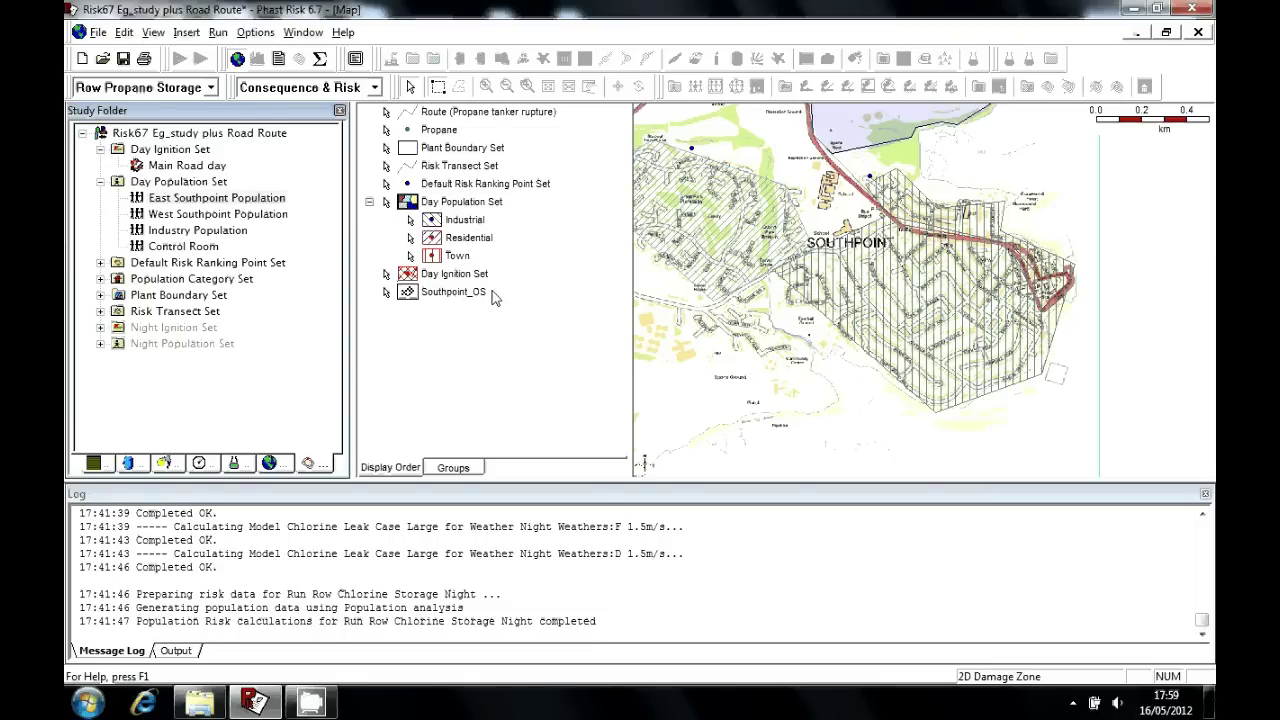
Show Run Rows to list the Propane and Chlorine Storage Day/Night runs
{"action": "left_click", "coordinate": [93, 462]}
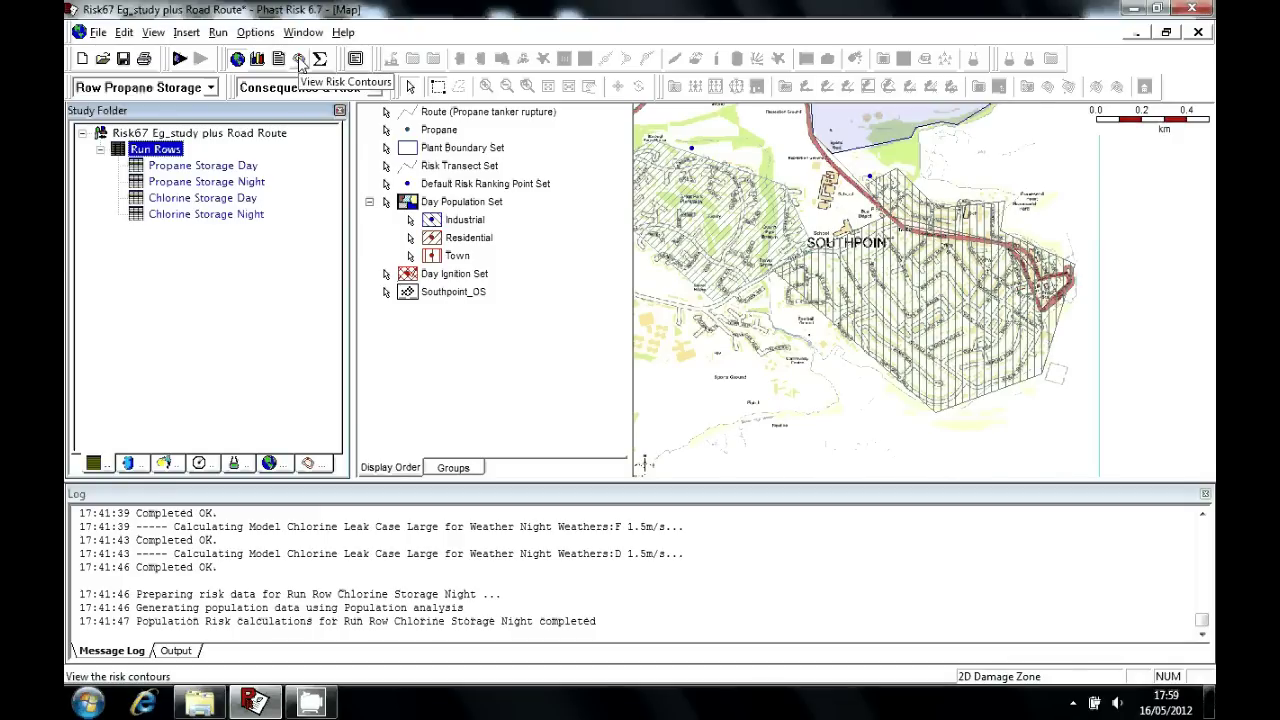
Map the individual risk contours, enlarge and centre the map on the plant, and list the storage models
{"action": "left_click", "coordinate": [300, 61]}
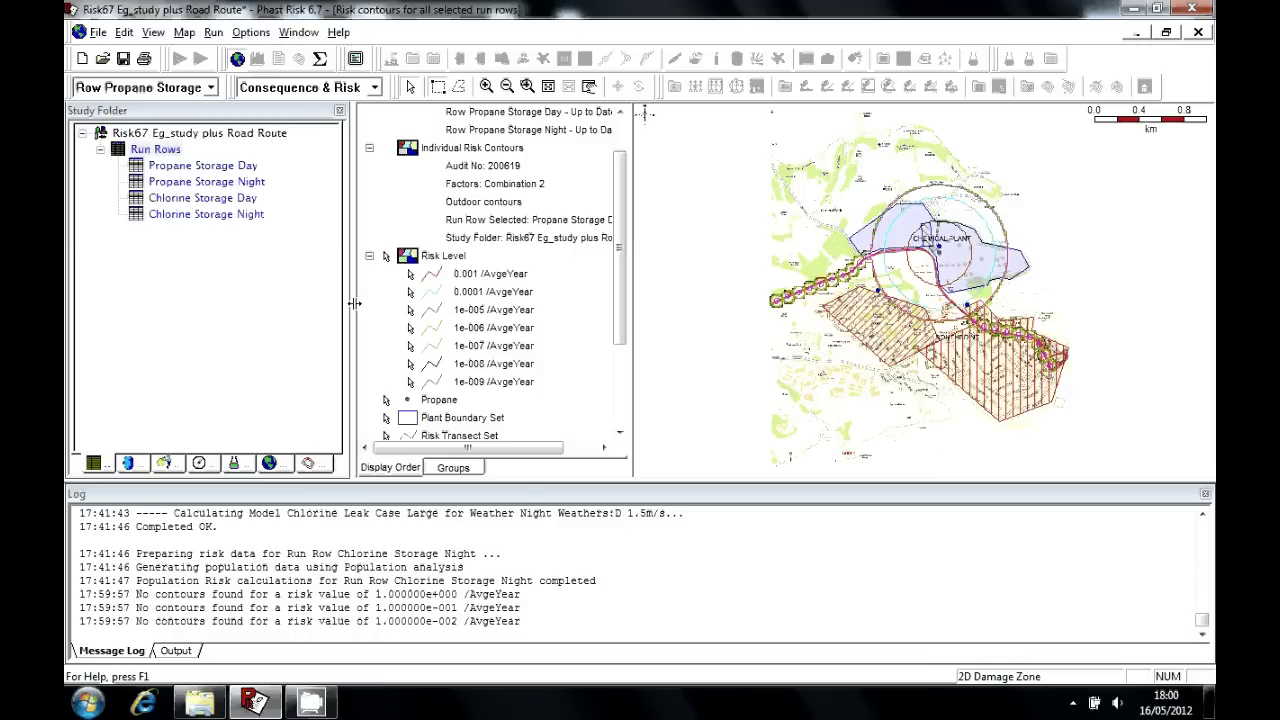
{"action": "left_click_drag", "start_coordinate": [355, 303], "coordinate": [305, 290]}
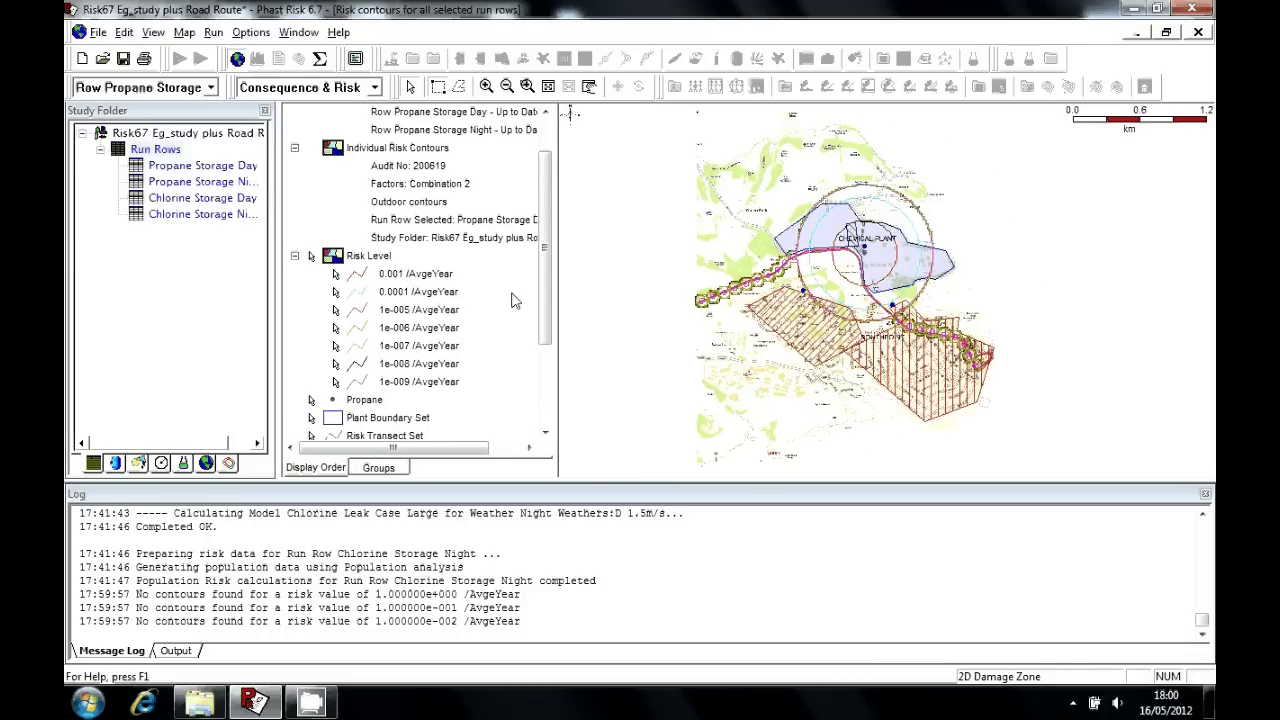
{"action": "left_click_drag", "start_coordinate": [539, 300], "coordinate": [490, 300]}
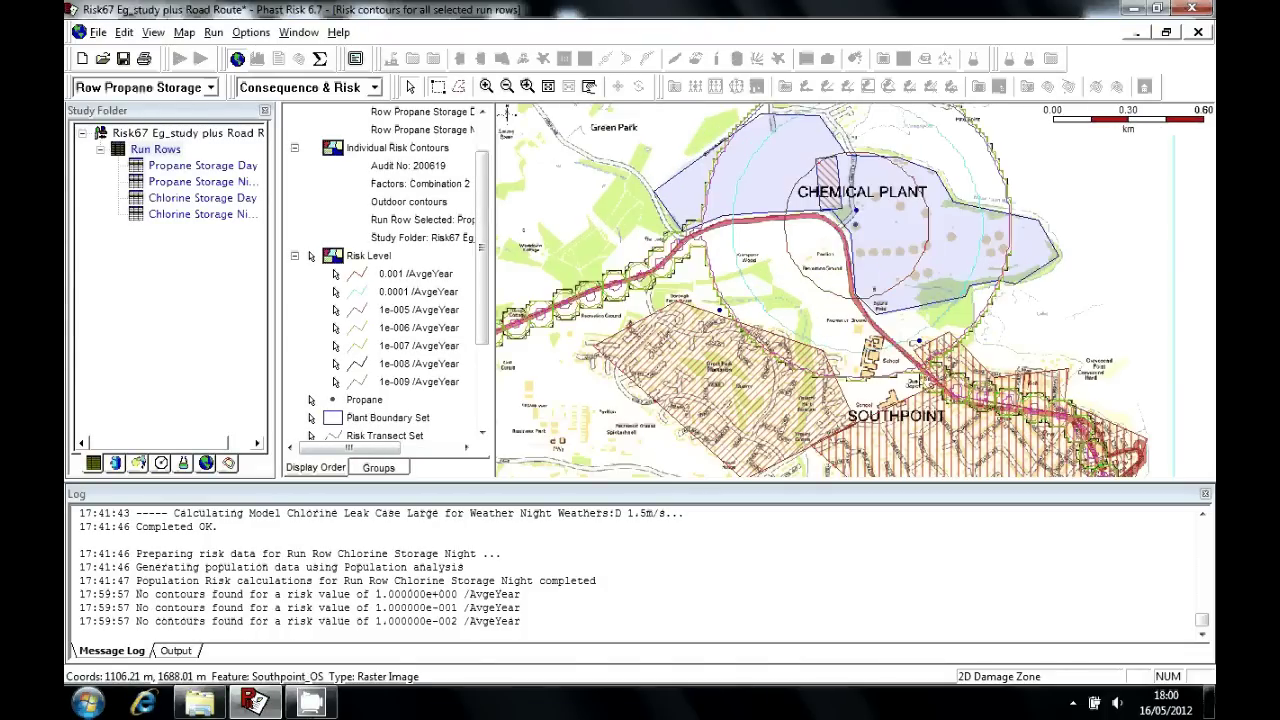
{"action": "left_click_drag", "start_coordinate": [755, 287], "coordinate": [790, 322]}
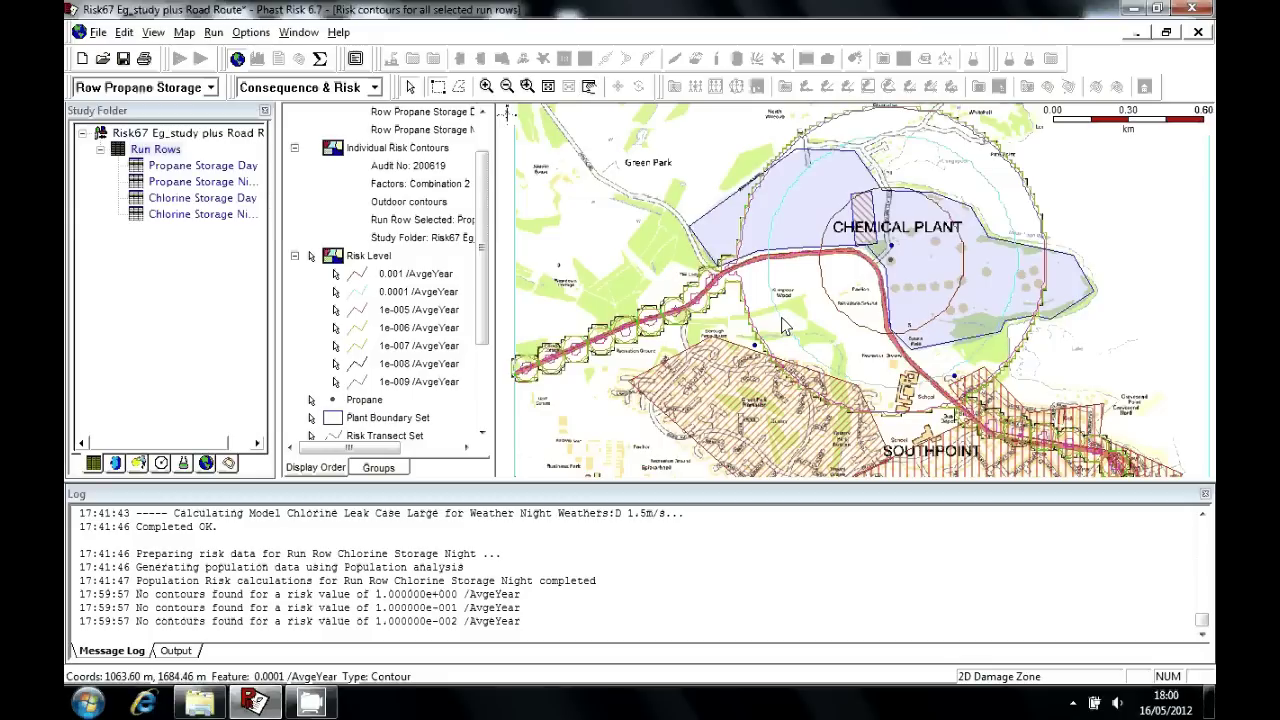
{"action": "left_click", "coordinate": [115, 463]}
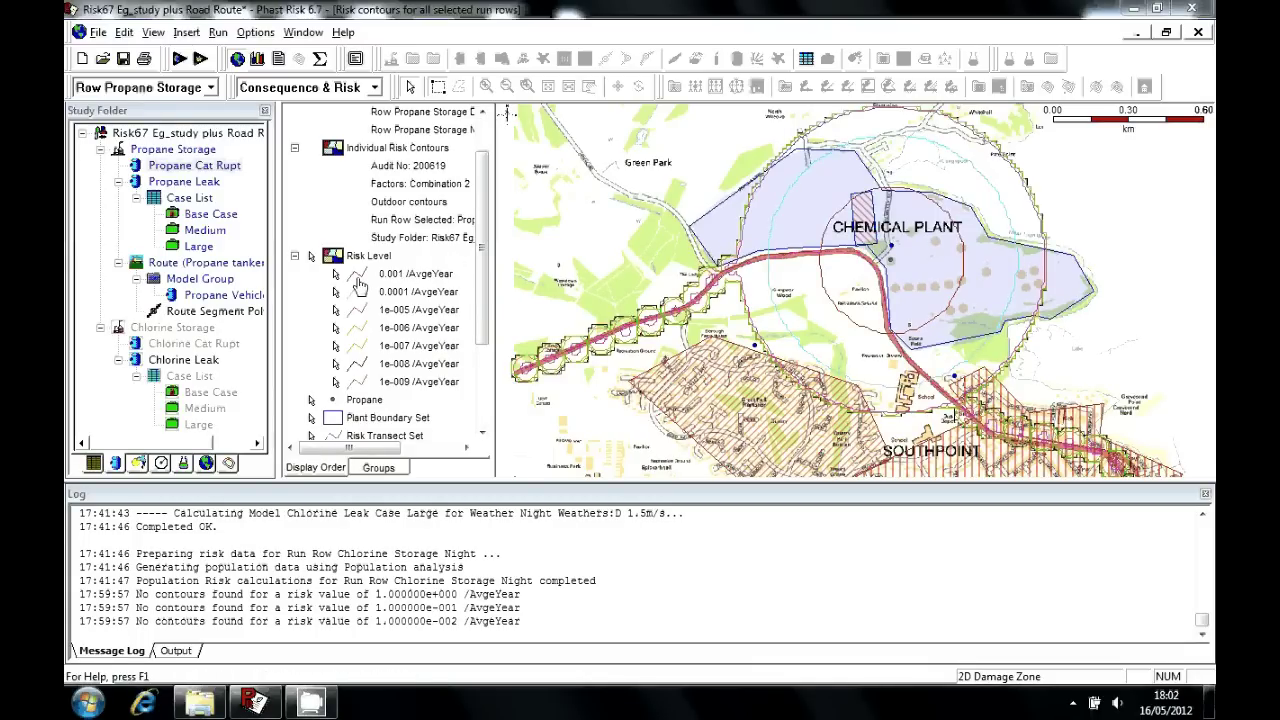
Hide the 0.0001 /AvgeYear contour, expand Default Risk Ranking Point Set, then return to Run Rows
{"action": "left_click", "coordinate": [358, 290]}
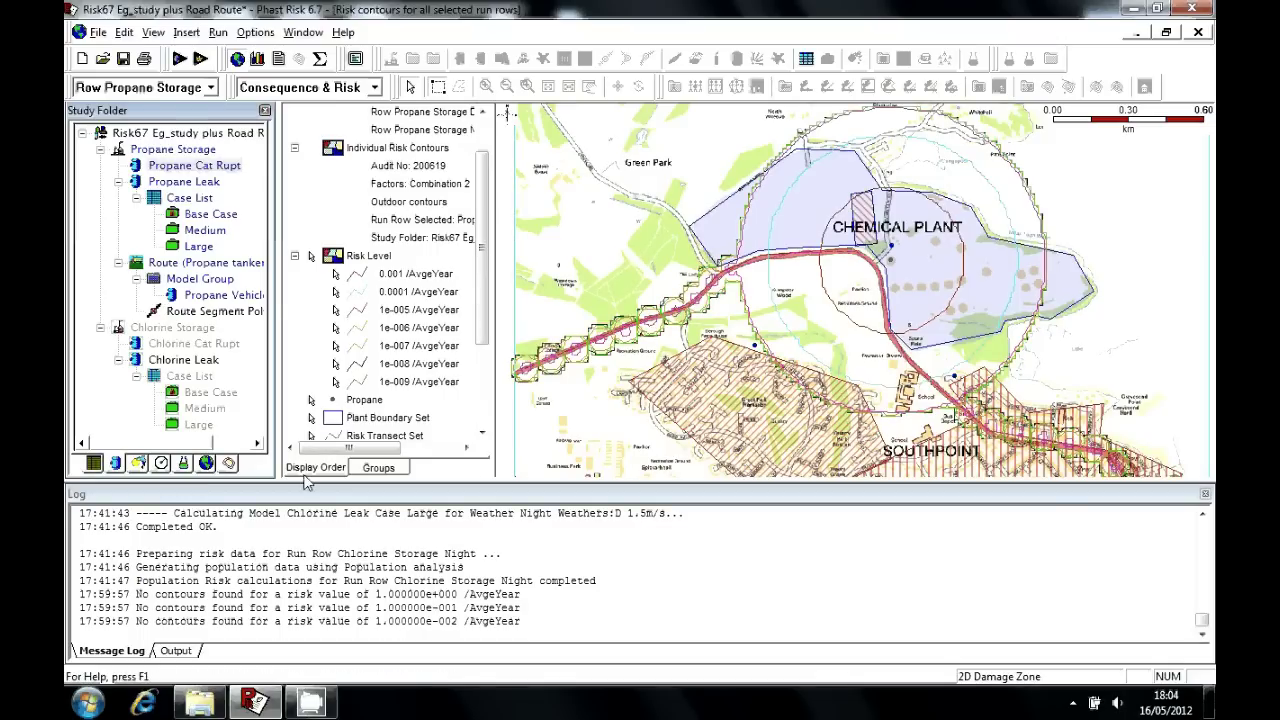
{"action": "left_click", "coordinate": [229, 463]}
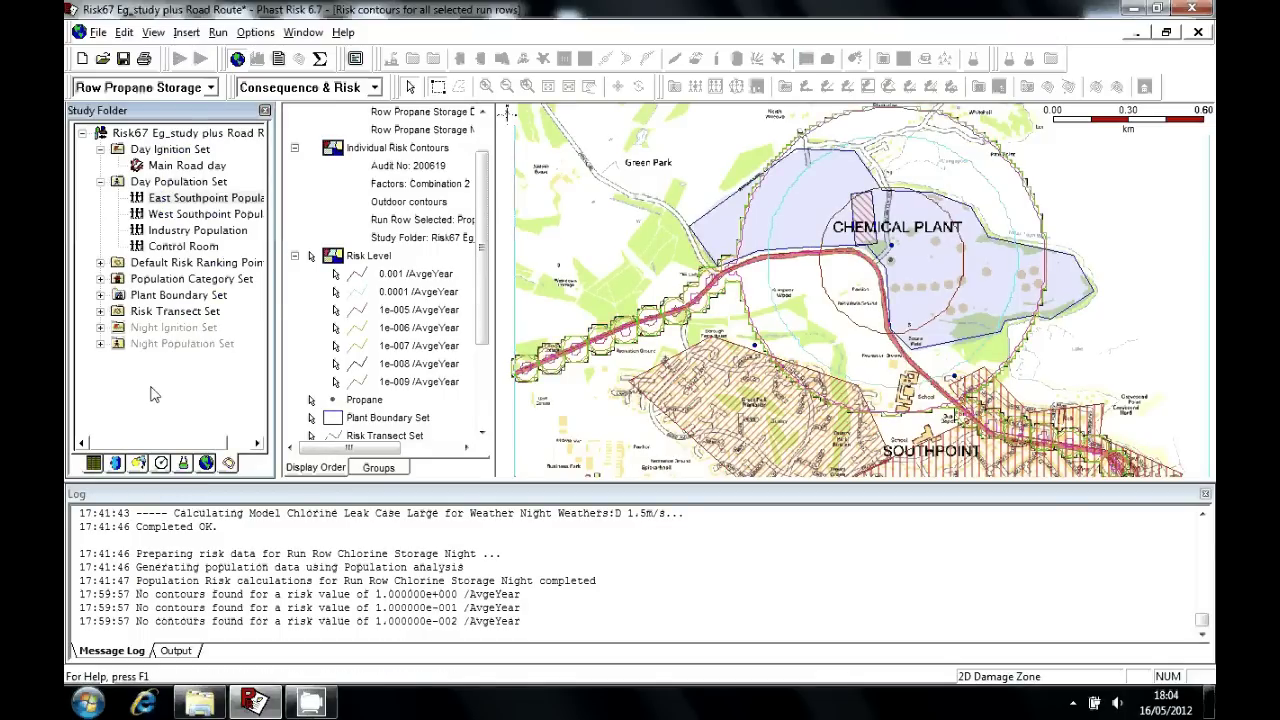
{"action": "left_click", "coordinate": [100, 262]}
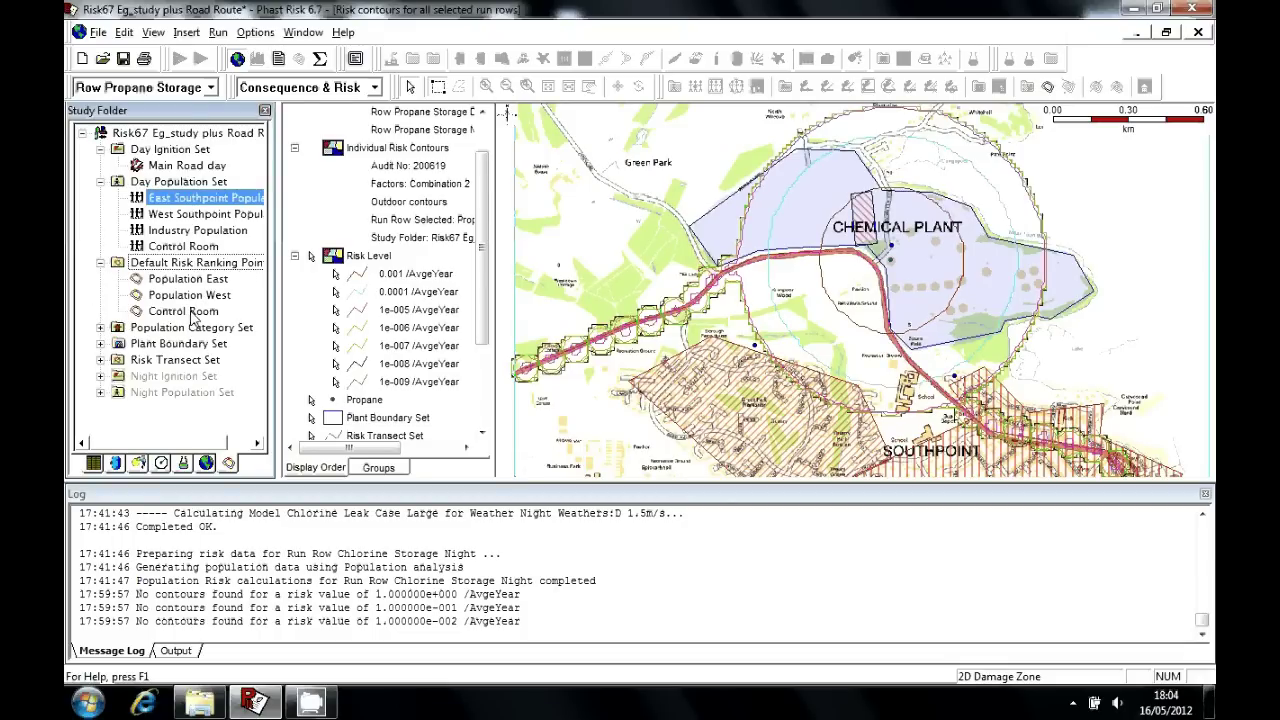
{"action": "left_click", "coordinate": [93, 463]}
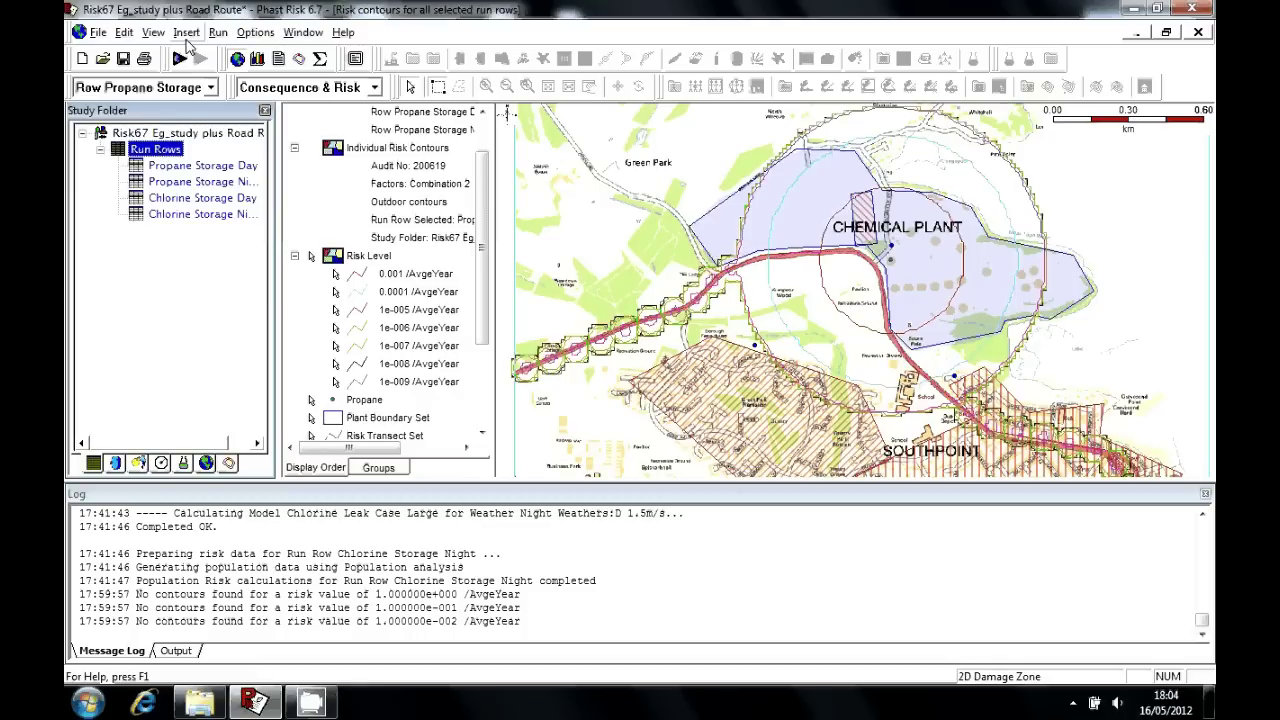
Generate the Individual Risk Ranking Report and review Control Room's 1.62968E-005 /AvgeYear total risk
{"action": "left_click", "coordinate": [153, 33]}
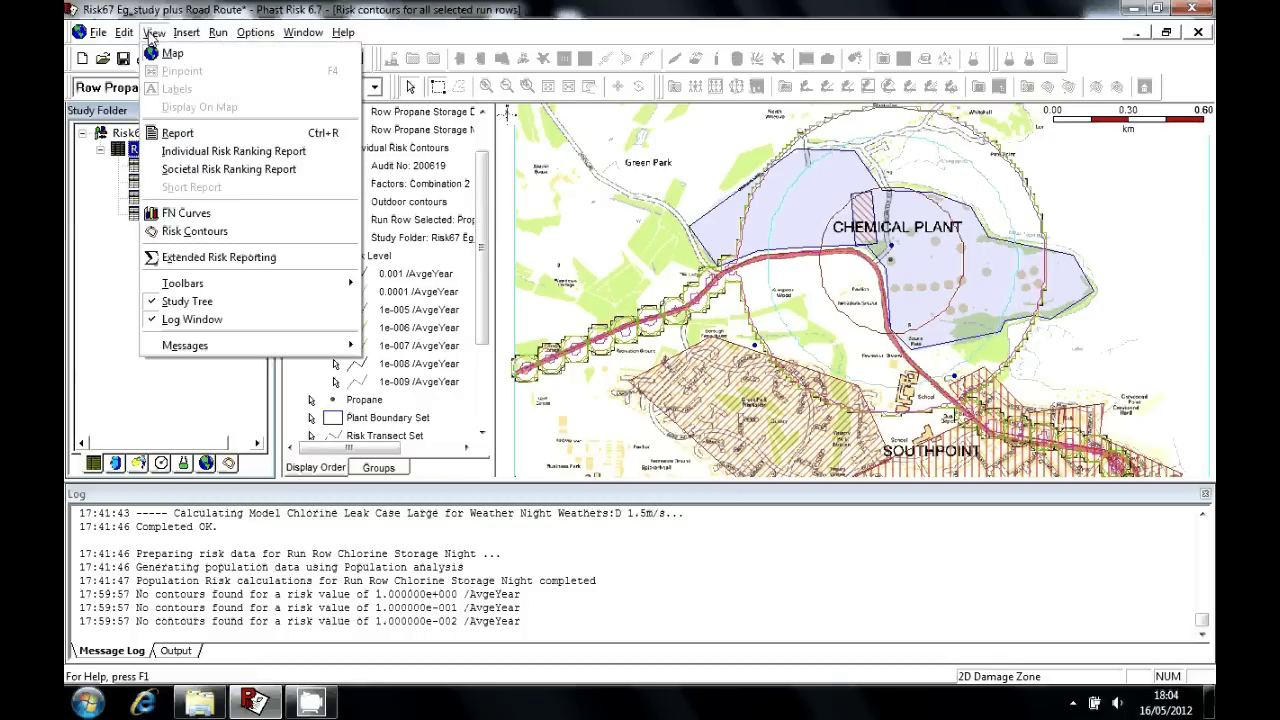
{"action": "left_click", "coordinate": [257, 157]}
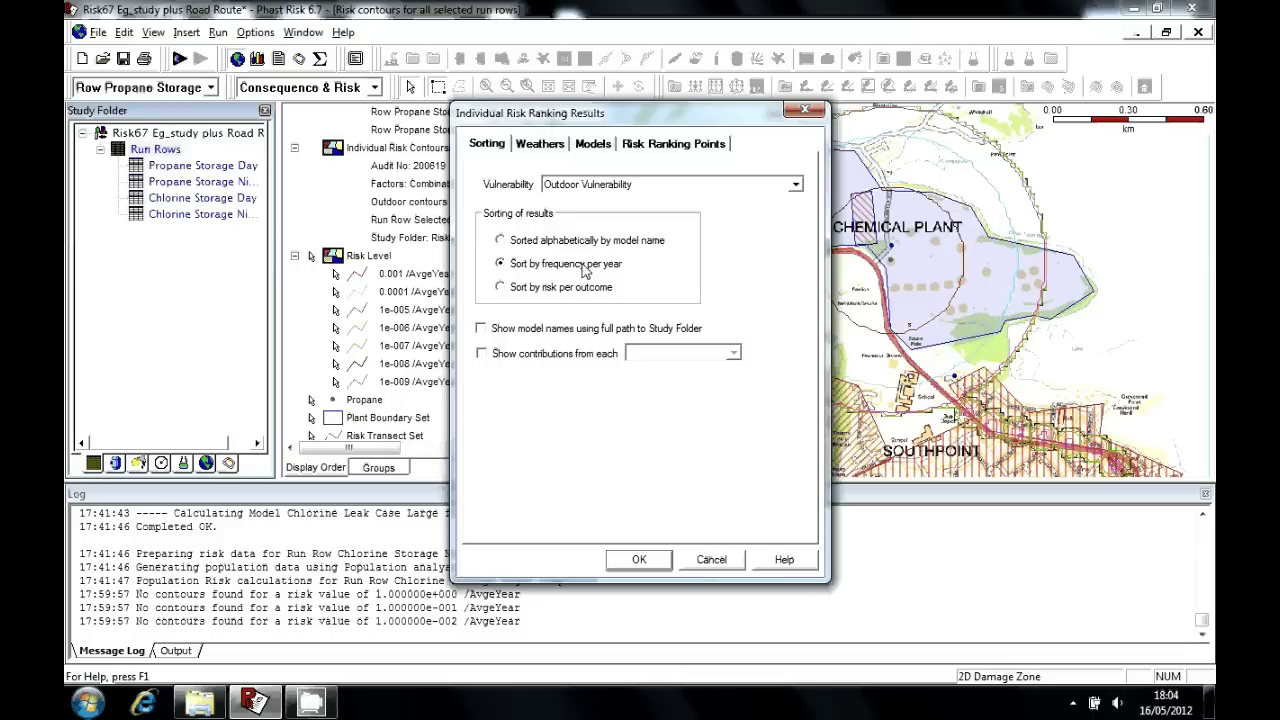
{"action": "left_click", "coordinate": [639, 560]}
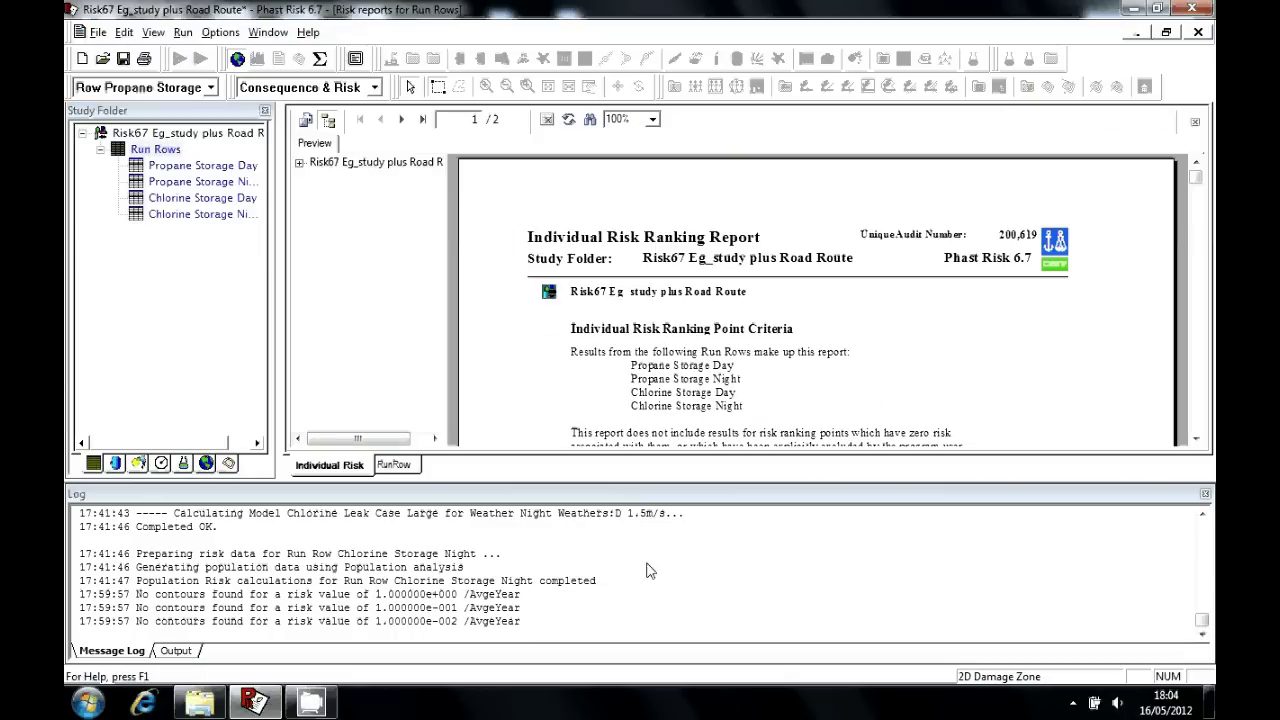
{"action": "left_click", "coordinate": [1205, 494]}
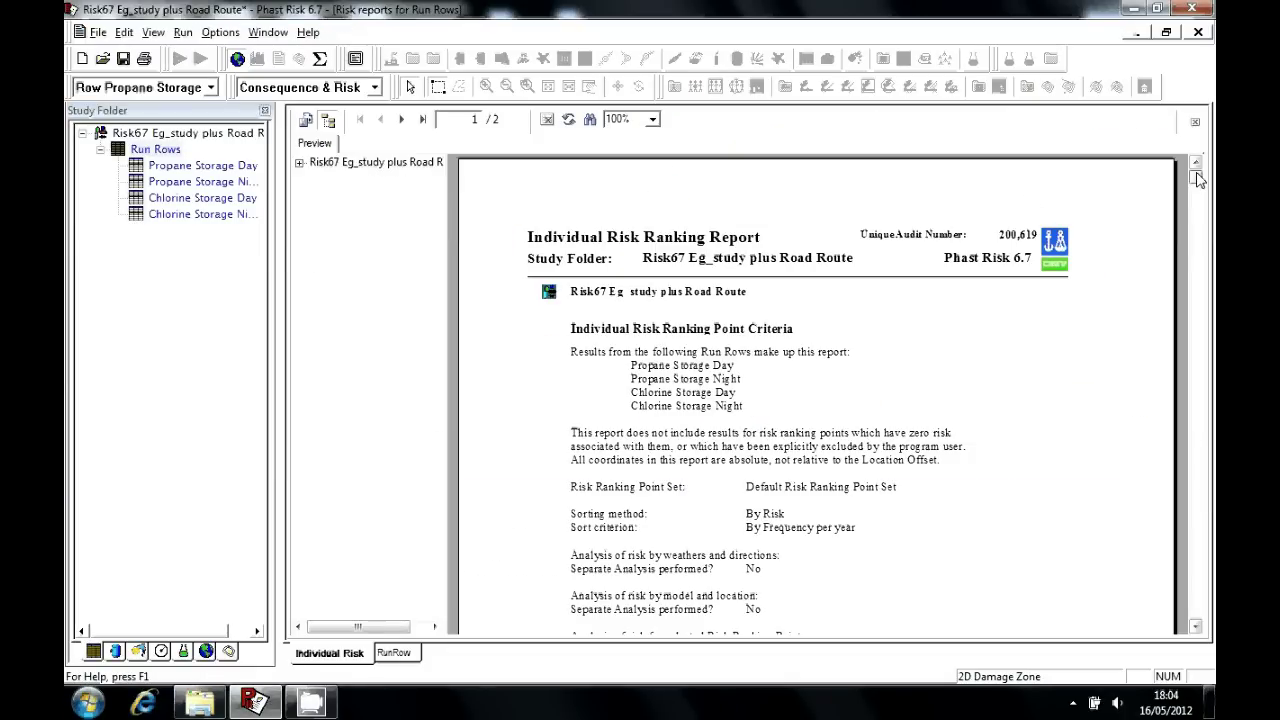
{"action": "scroll", "coordinate": [1205, 350], "scroll_direction": "down", "scroll_amount": 10}
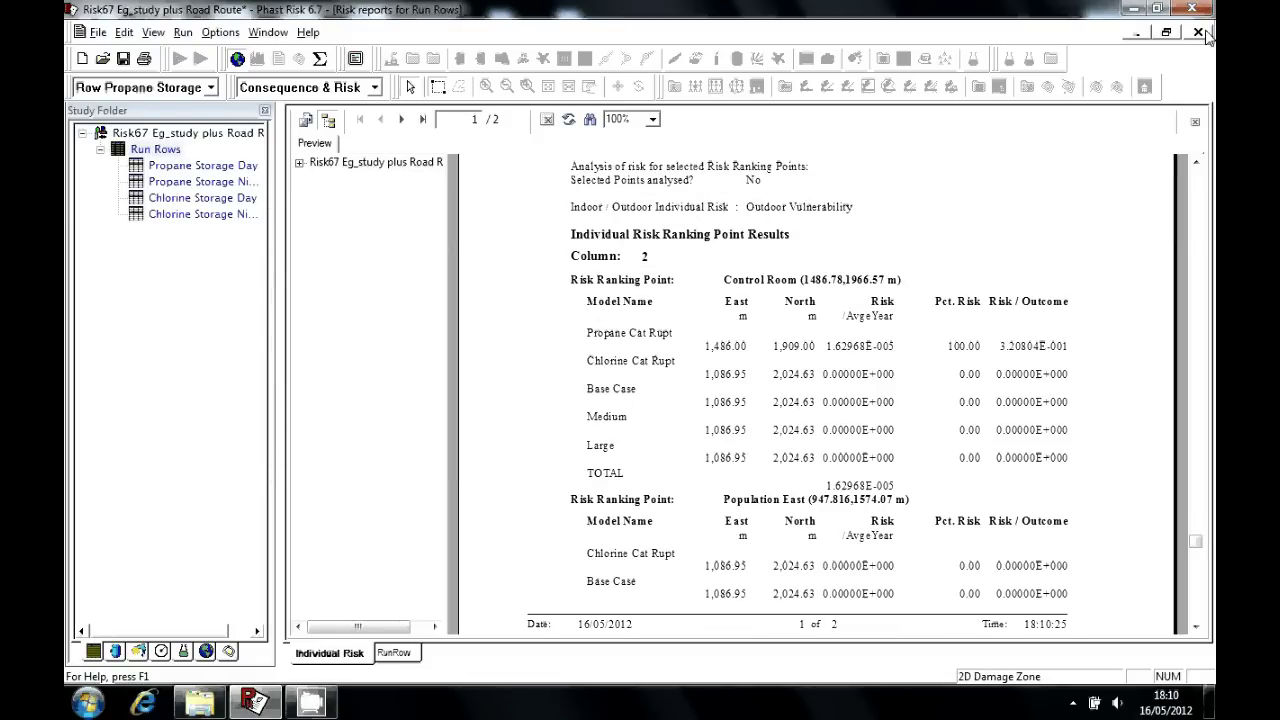
{"action": "key", "text": "ctrl+F4"}
Select the run rows in the Study Folder for the combined F-N curve
{"action": "left_click", "coordinate": [105, 275]}
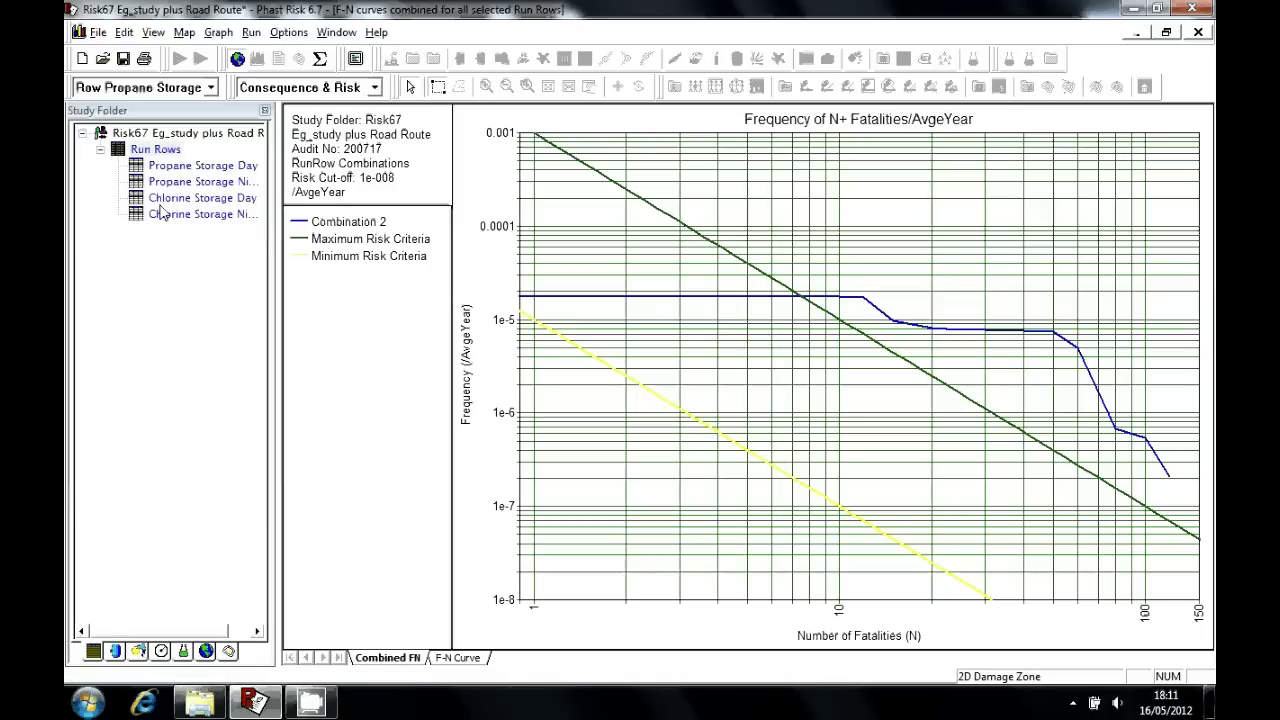
{"action": "left_click", "coordinate": [152, 34]}
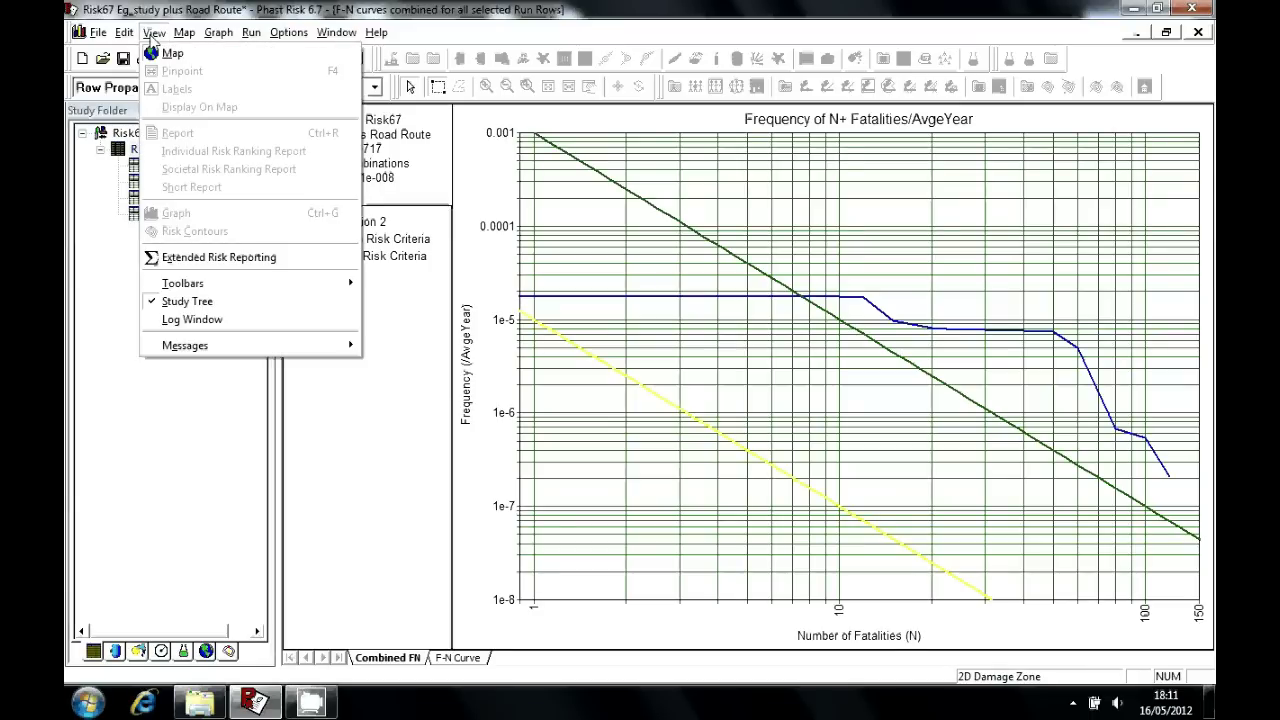
{"action": "left_click", "coordinate": [157, 97]}
{"action": "left_click", "coordinate": [153, 32]}
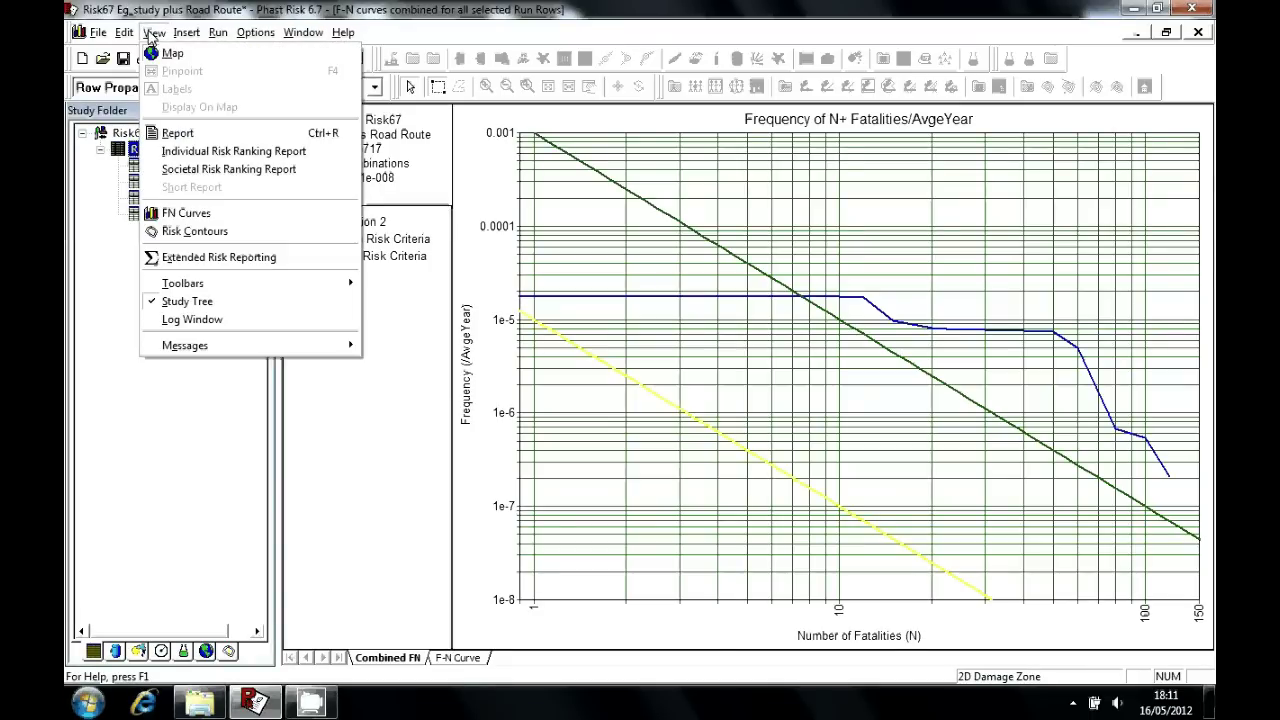
{"action": "left_click", "coordinate": [266, 177]}
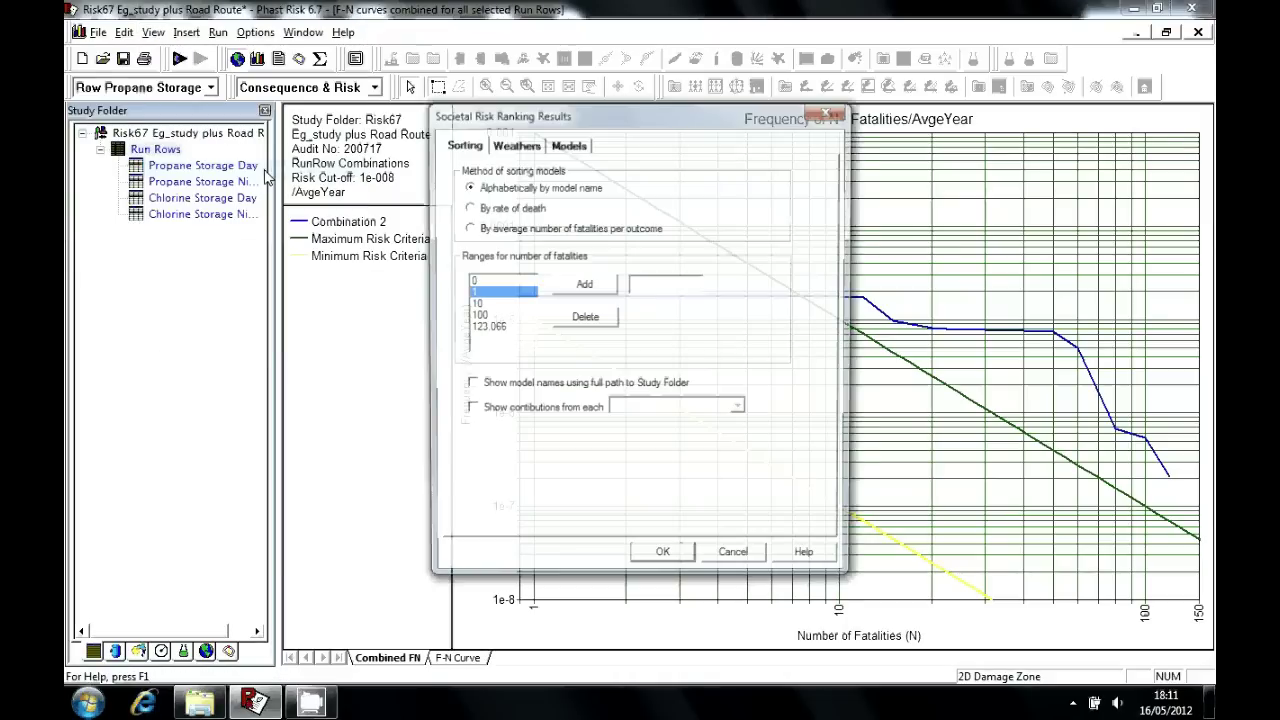
{"action": "left_click", "coordinate": [663, 559]}
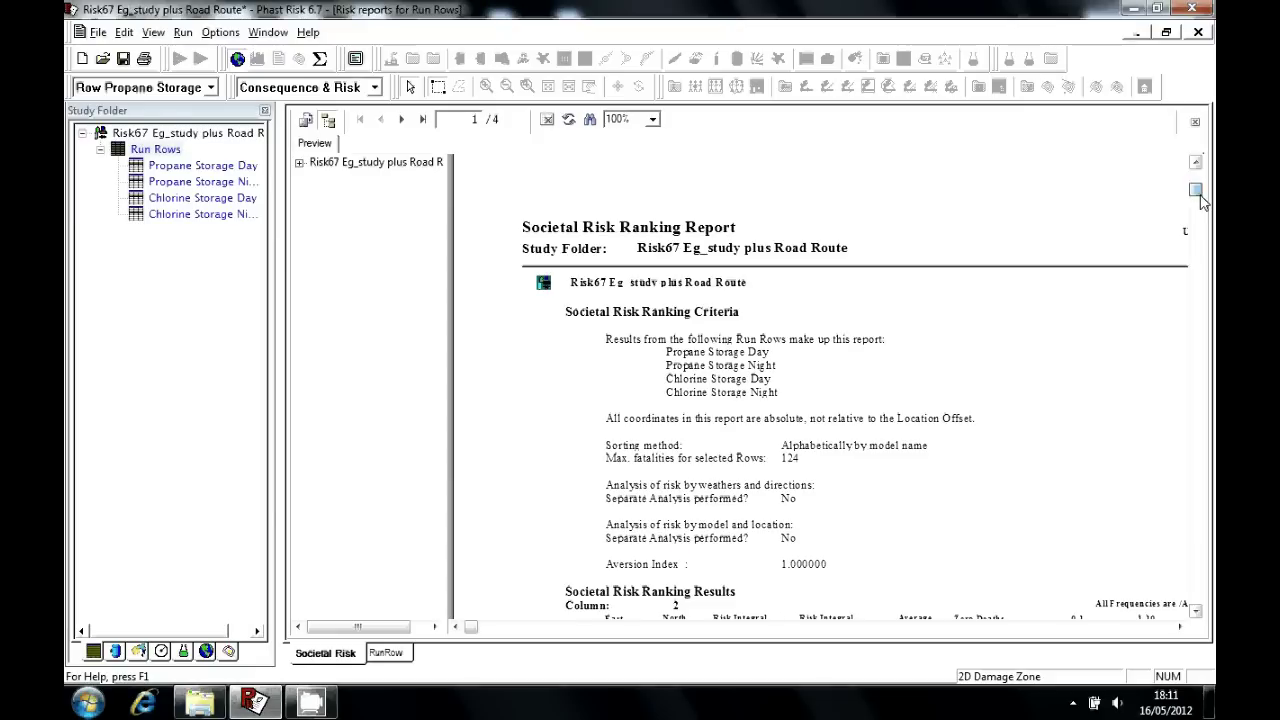
{"action": "scroll", "coordinate": [667, 474], "scroll_direction": "down", "scroll_amount": 5}
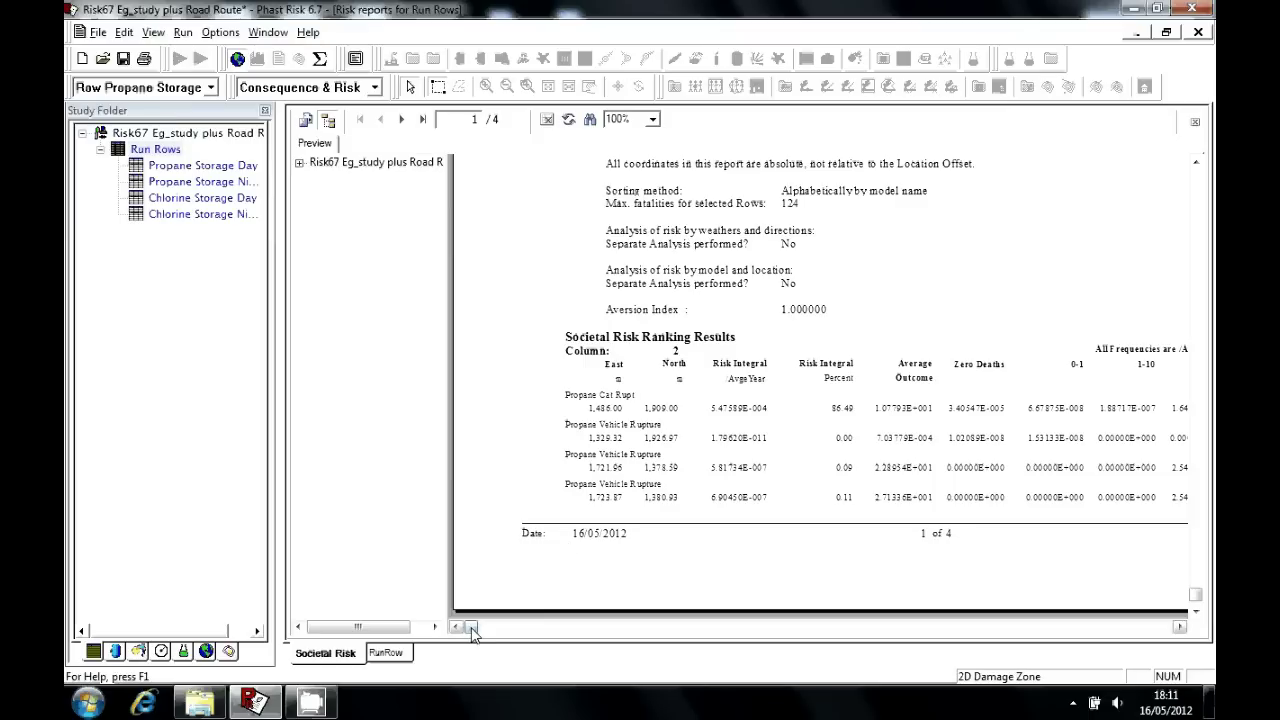
{"action": "left_click_drag", "start_coordinate": [470, 627], "coordinate": [901, 630]}
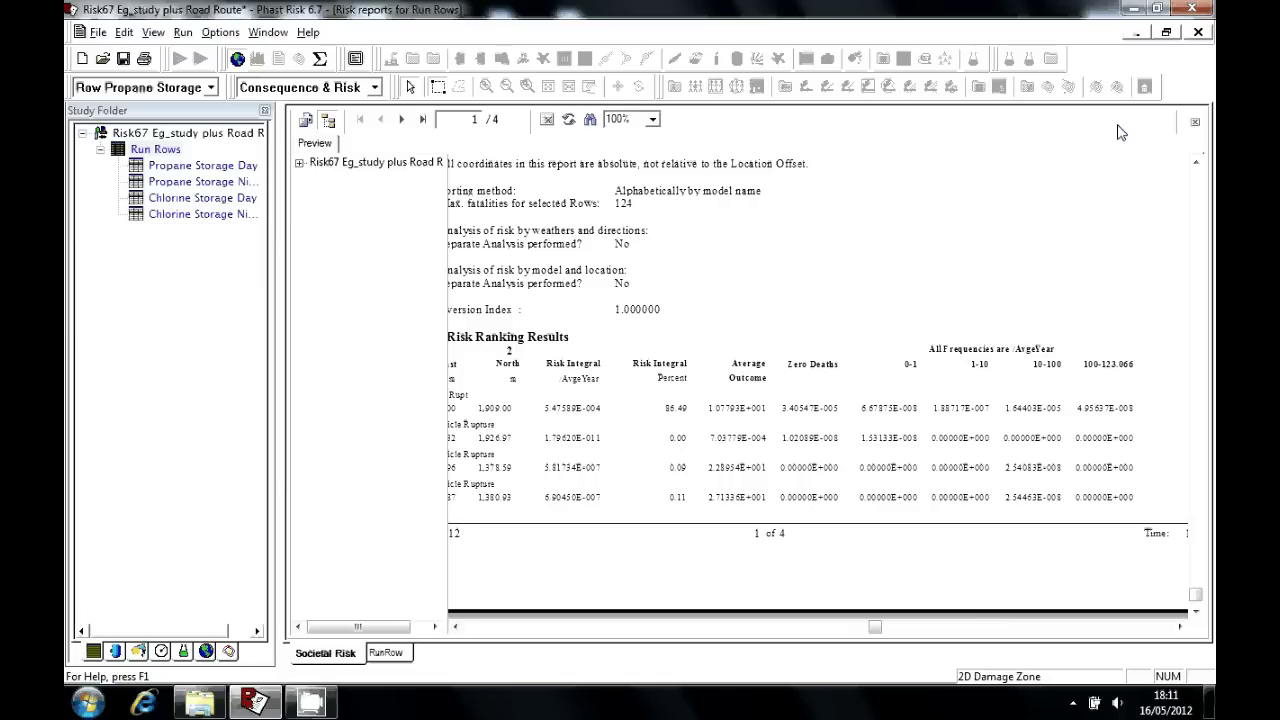
{"action": "left_click", "coordinate": [1196, 33]}
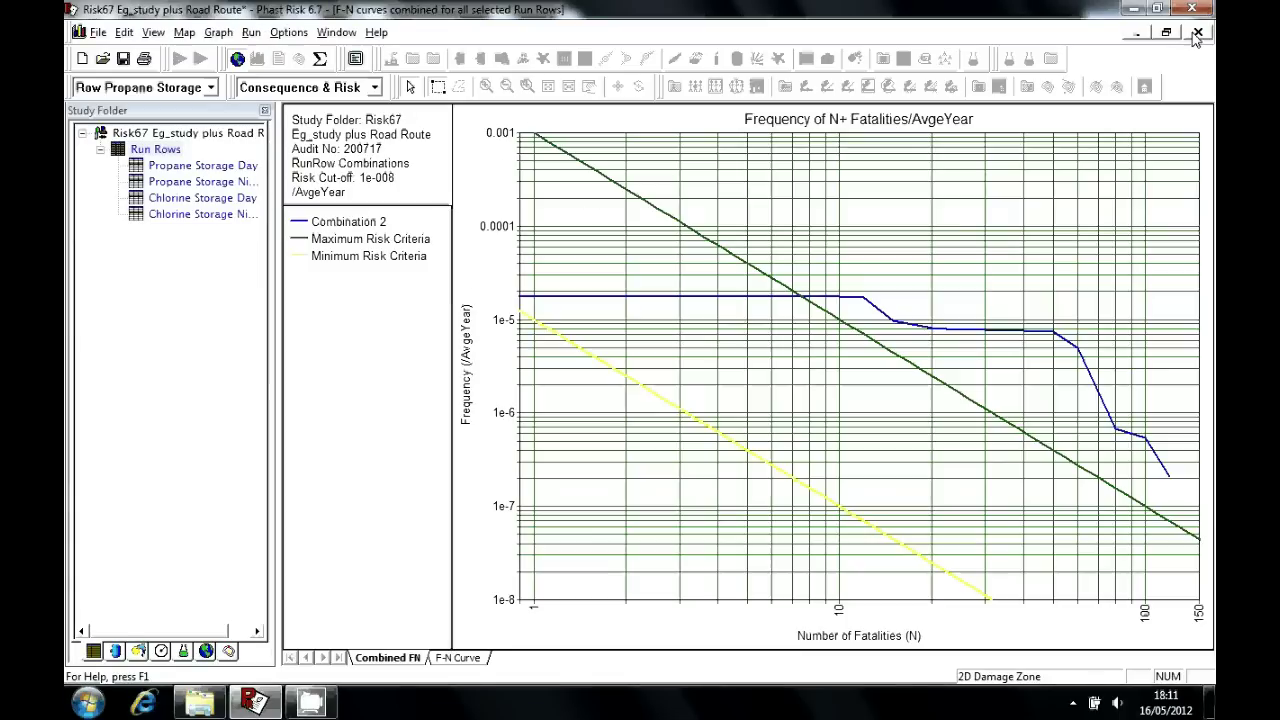
Close the F-N curve and flash fire envelope windows and widen the Study Folder panel
{"action": "left_click", "coordinate": [1197, 32]}
{"action": "left_click", "coordinate": [1197, 32]}
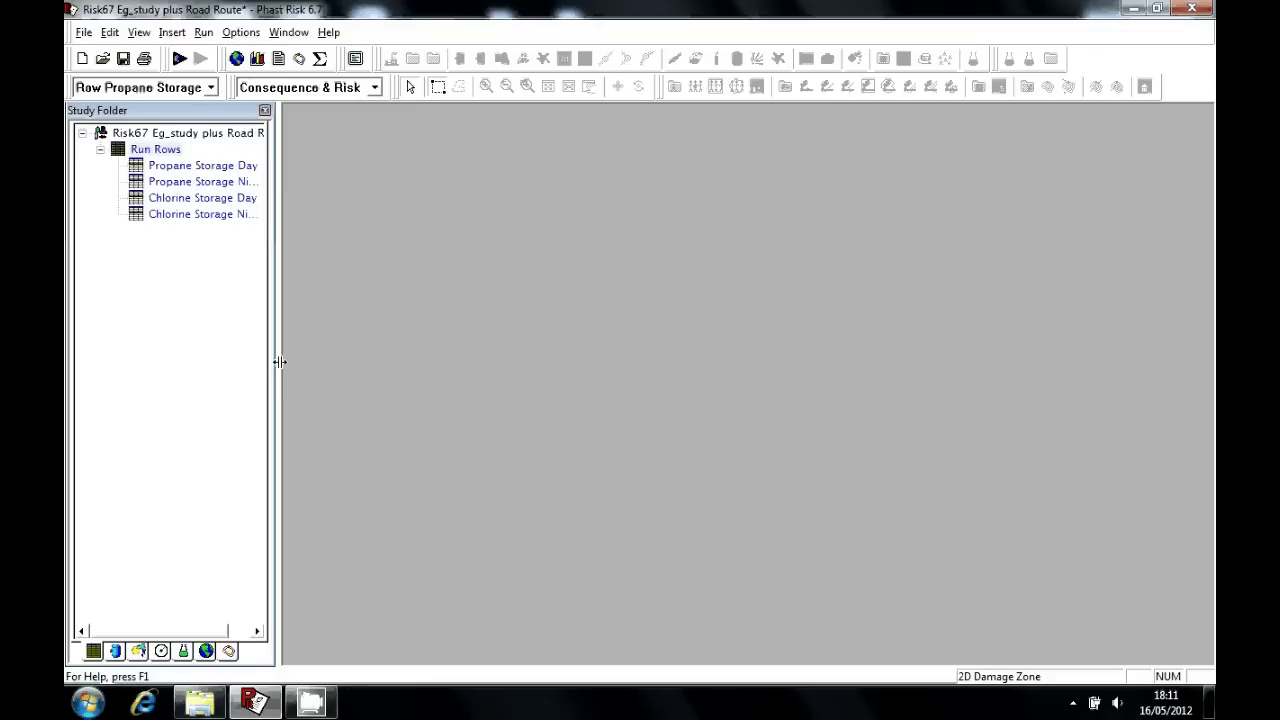
{"action": "left_click_drag", "start_coordinate": [279, 362], "coordinate": [425, 360]}
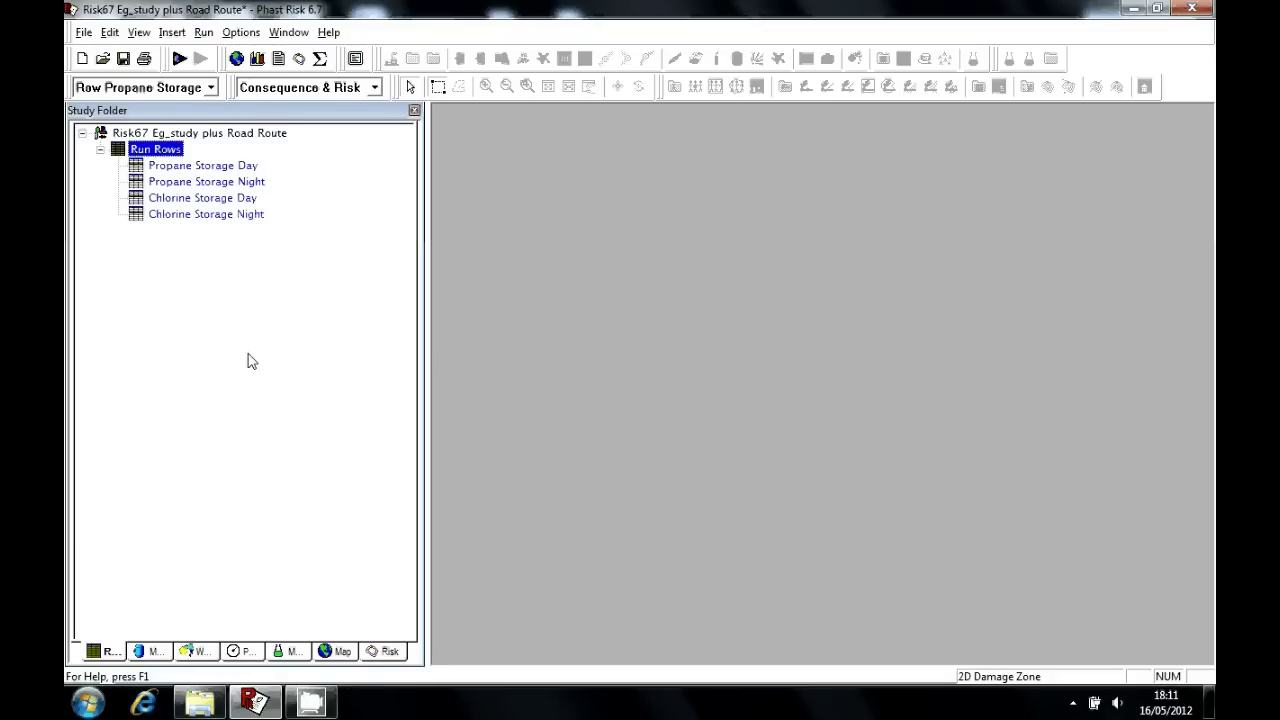